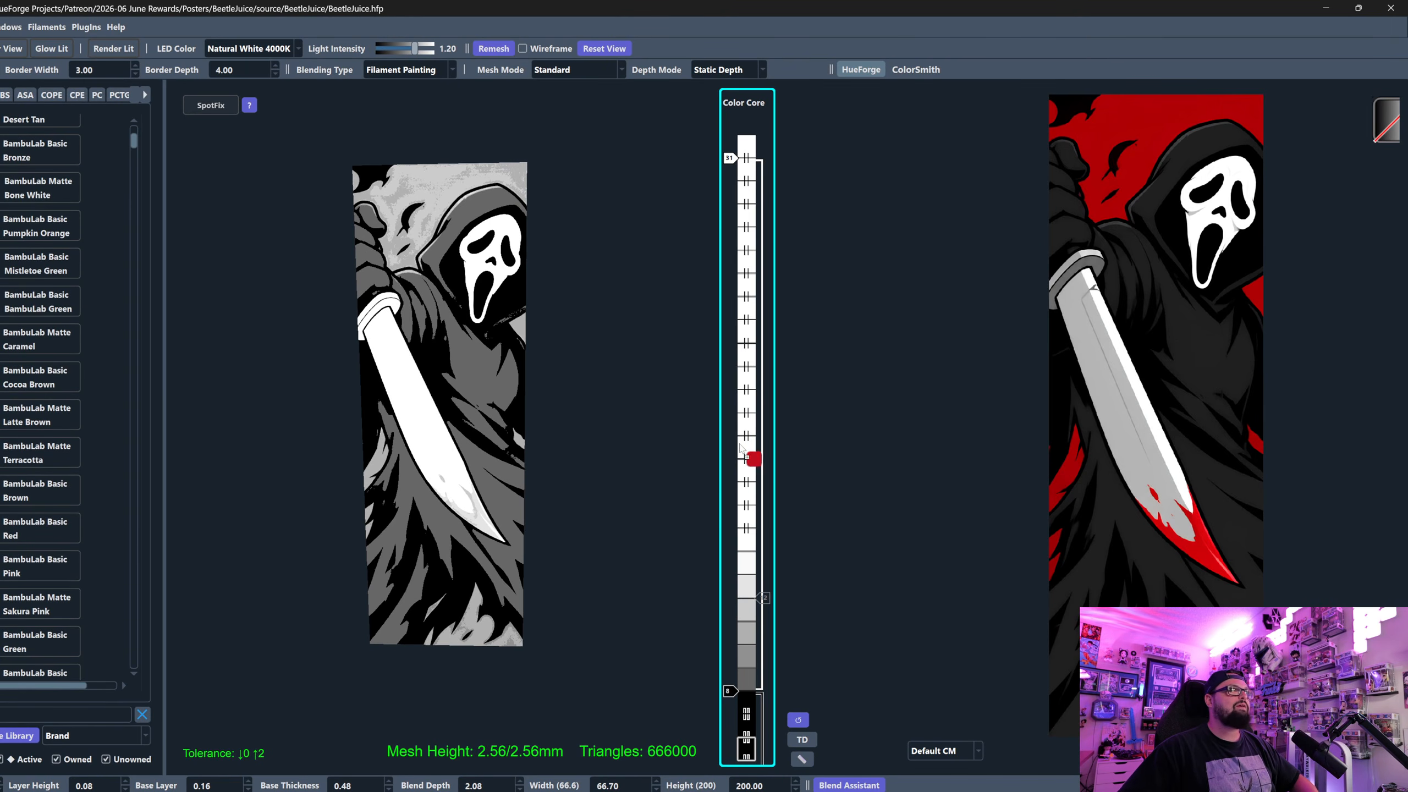
Step: Add the BambuLab Basic Red filament at layer 18 and BambuLab Basic Blue Gray at layer 12 in the Color Core
{"action": "left_click_drag", "start_coordinate": [741, 448], "coordinate": [742, 452]}
{"action": "scroll", "coordinate": [52, 424], "scroll_direction": "down", "scroll_amount": 15}
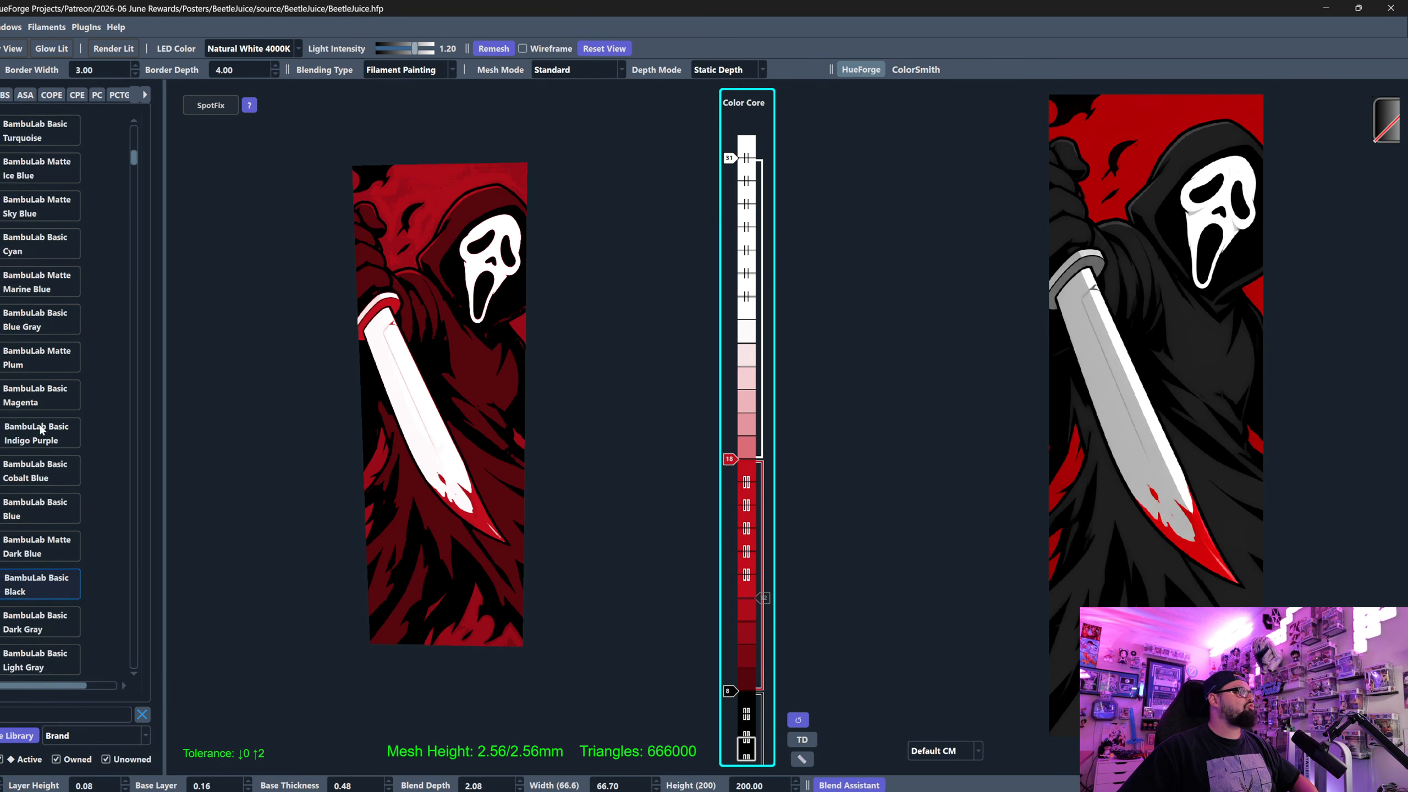
{"action": "left_click_drag", "start_coordinate": [750, 599], "coordinate": [750, 600]}
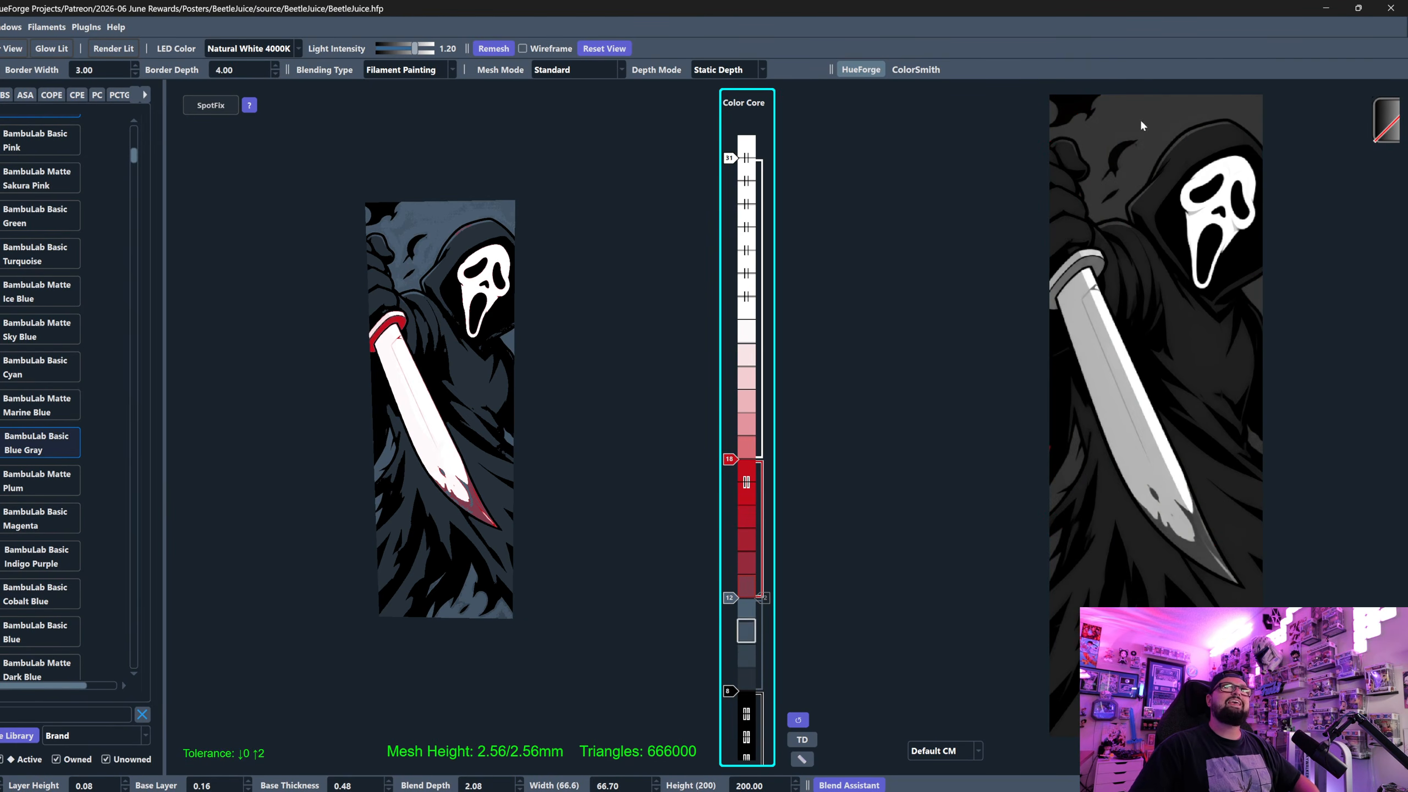
Step: Try the red filament below Blue Gray, with Blue Gray at layer 18 and red at layer 16
{"action": "scroll", "coordinate": [728, 457], "scroll_direction": "down", "scroll_amount": 5}
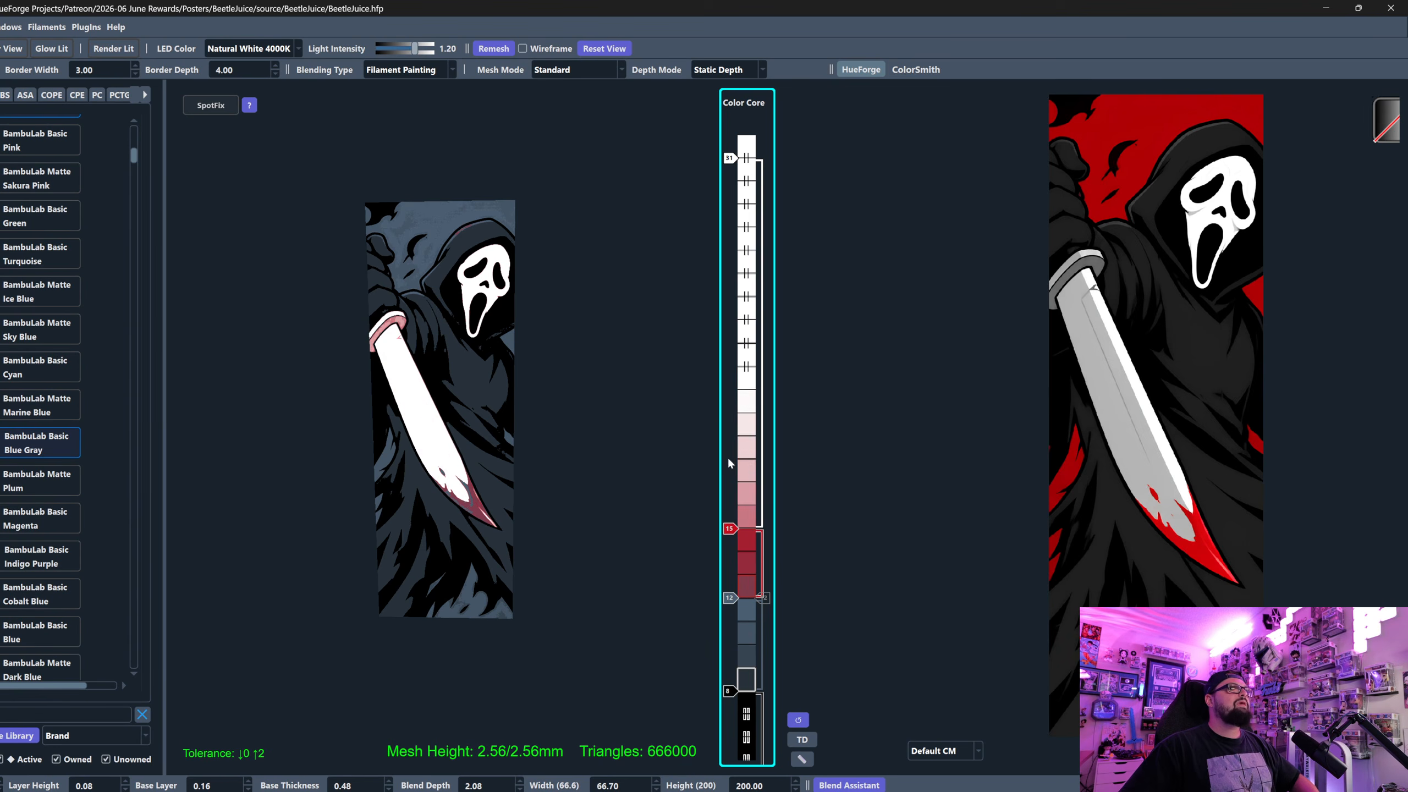
{"action": "scroll", "coordinate": [731, 472], "scroll_direction": "up", "scroll_amount": 1}
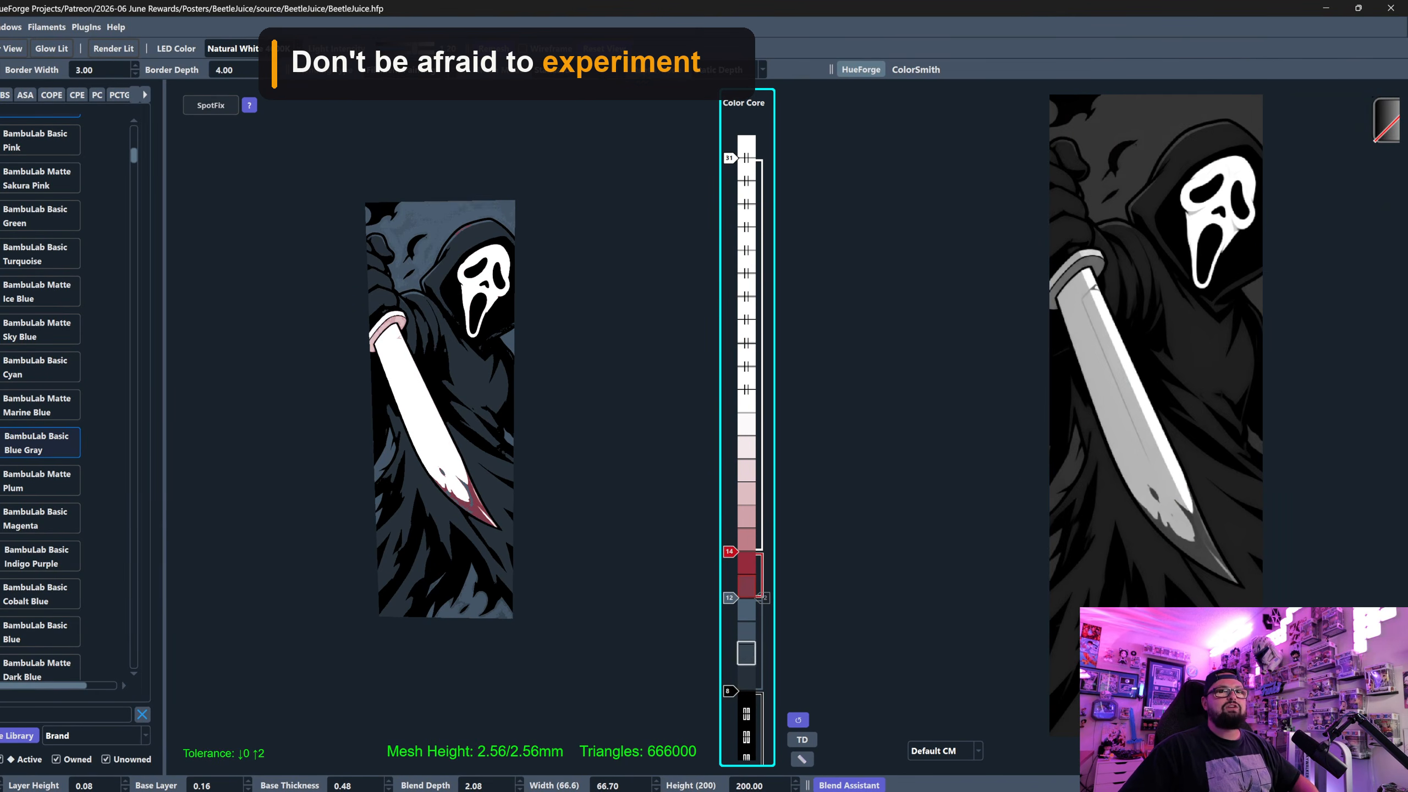
{"action": "scroll", "coordinate": [726, 603], "scroll_direction": "up", "scroll_amount": 9}
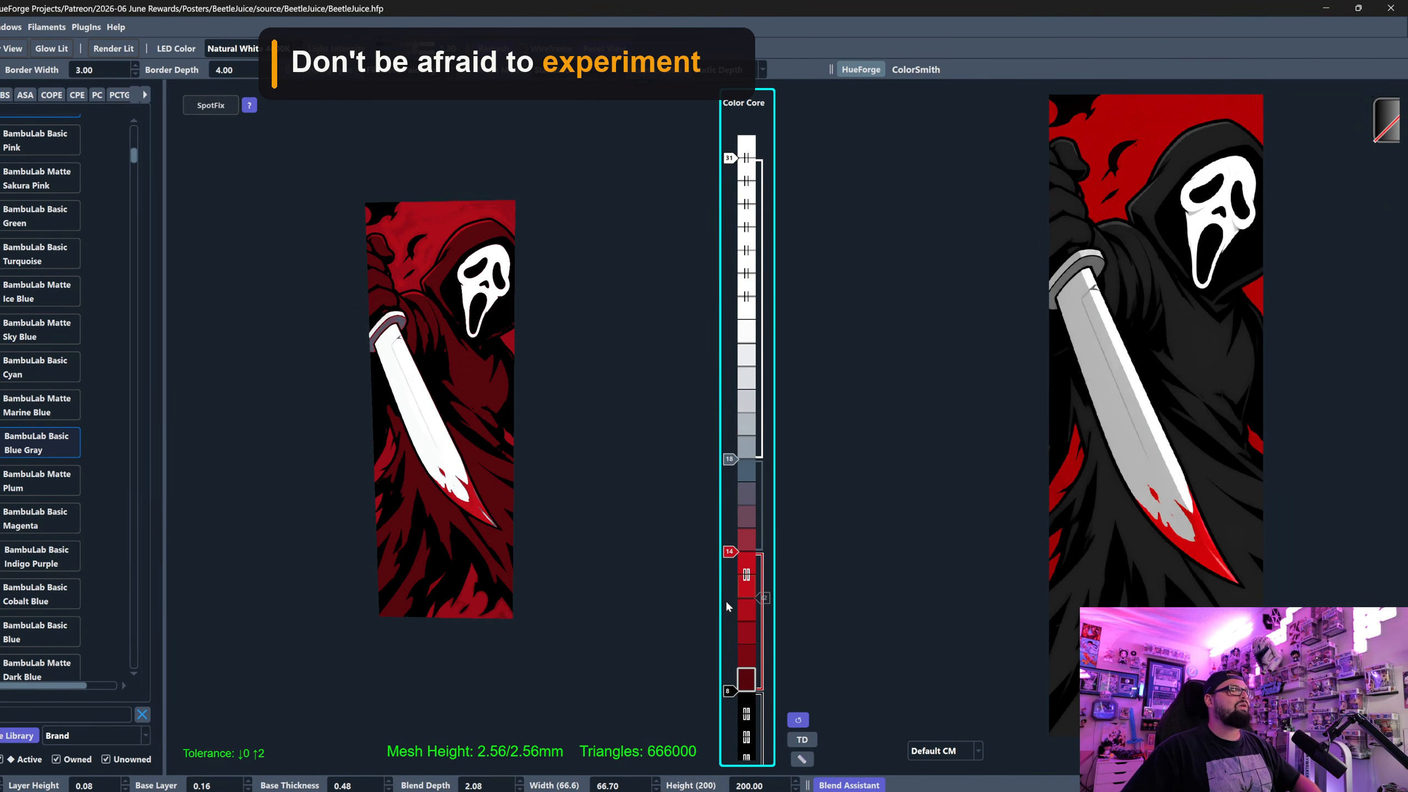
{"action": "scroll", "coordinate": [730, 555], "scroll_direction": "up", "scroll_amount": 3}
Step: Rearrange the filament sliders with black at layer 7, Blue Gray at layer 9 and red at layer 18
{"action": "scroll", "coordinate": [733, 400], "scroll_direction": "down", "scroll_amount": 11}
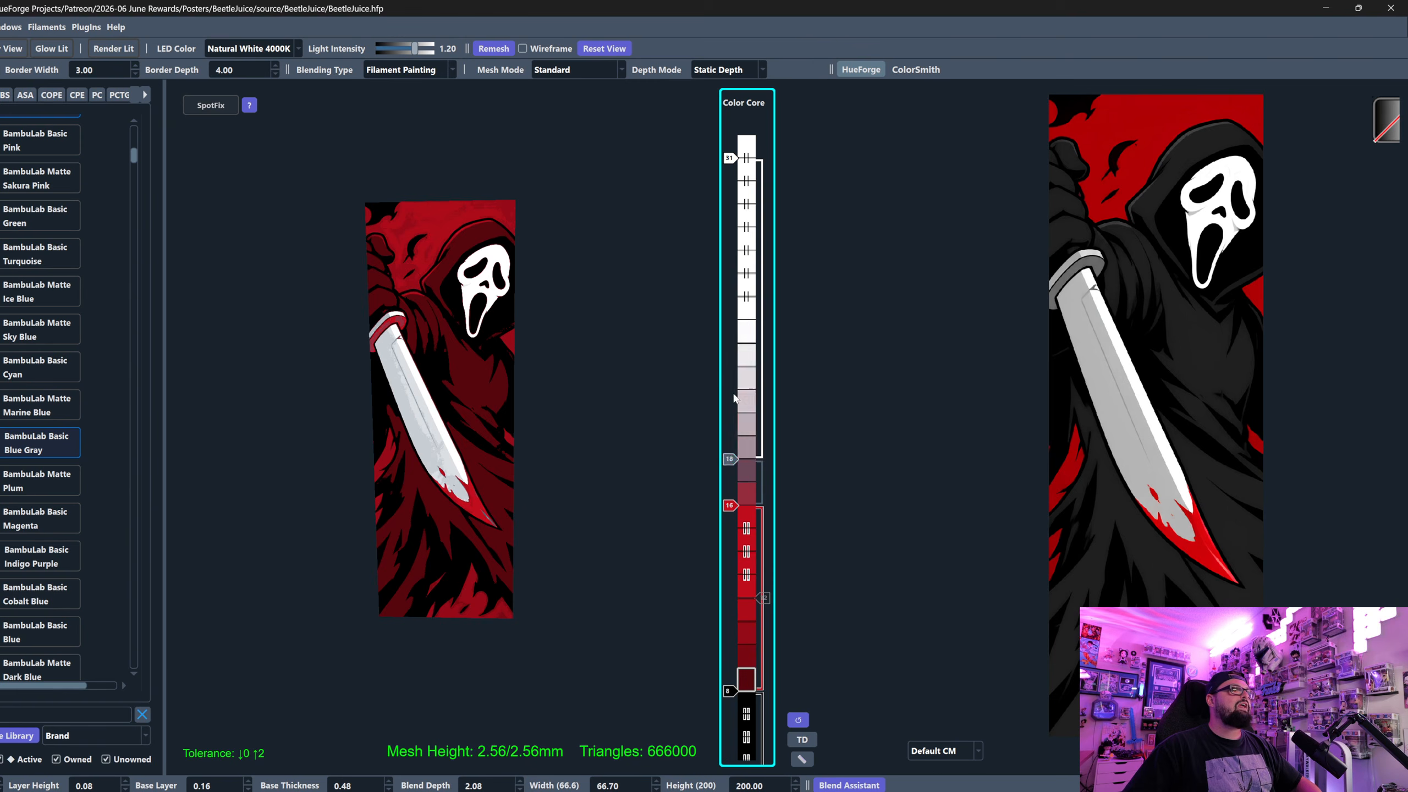
{"action": "scroll", "coordinate": [734, 405], "scroll_direction": "down", "scroll_amount": 1}
{"action": "left_click_drag", "start_coordinate": [537, 475], "coordinate": [544, 508]}
{"action": "left_click_drag", "start_coordinate": [761, 689], "coordinate": [759, 710]}
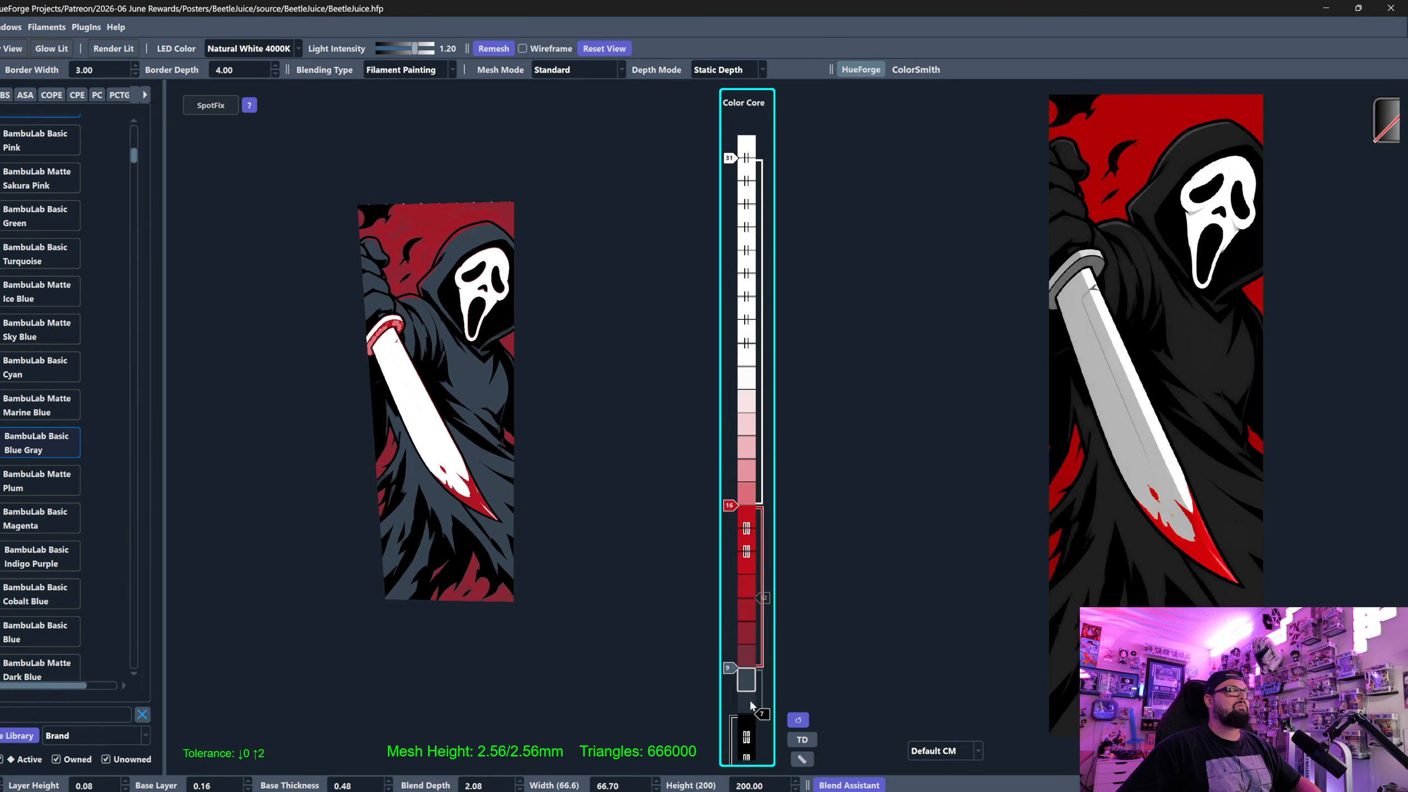
{"action": "scroll", "coordinate": [727, 505], "scroll_direction": "up", "scroll_amount": 1}
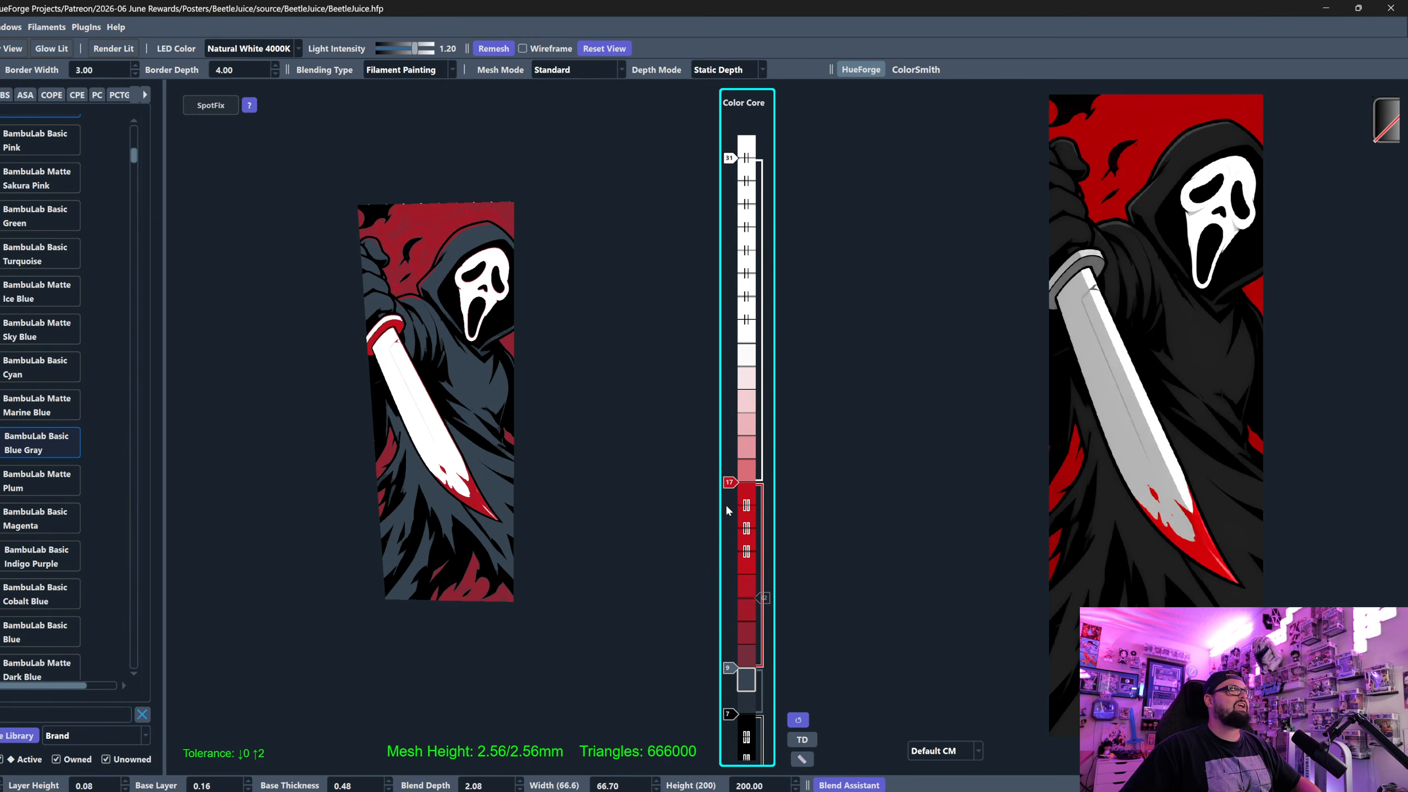
{"action": "scroll", "coordinate": [726, 504], "scroll_direction": "up", "scroll_amount": 1}
{"action": "mouse_move", "coordinate": [678, 533]}
{"action": "left_mouse_down"}
{"action": "mouse_move", "coordinate": [504, 471]}
{"action": "mouse_move", "coordinate": [556, 469]}
{"action": "mouse_move", "coordinate": [531, 420]}
{"action": "mouse_move", "coordinate": [546, 479]}
{"action": "mouse_move", "coordinate": [546, 443]}
{"action": "left_mouse_up"}
{"action": "scroll", "coordinate": [540, 464], "scroll_direction": "down", "scroll_amount": 1}
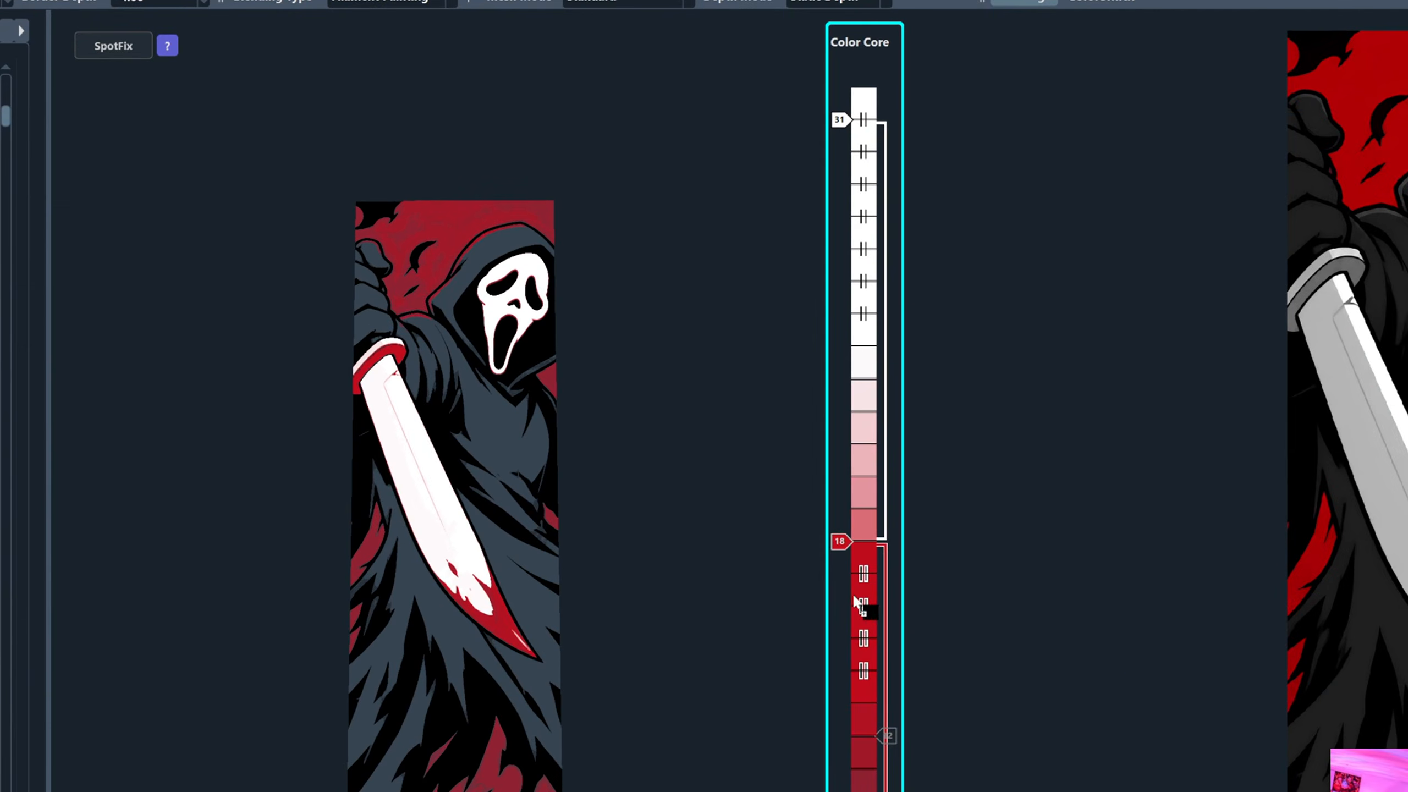
Step: Try a second black filament between the Blue Gray and red sliders to darken the red background
{"action": "left_click_drag", "start_coordinate": [855, 603], "coordinate": [839, 605]}
{"action": "scroll", "coordinate": [837, 606], "scroll_direction": "down", "scroll_amount": 4}
{"action": "scroll", "coordinate": [836, 728], "scroll_direction": "down", "scroll_amount": 1}
{"action": "scroll", "coordinate": [835, 732], "scroll_direction": "down", "scroll_amount": 1}
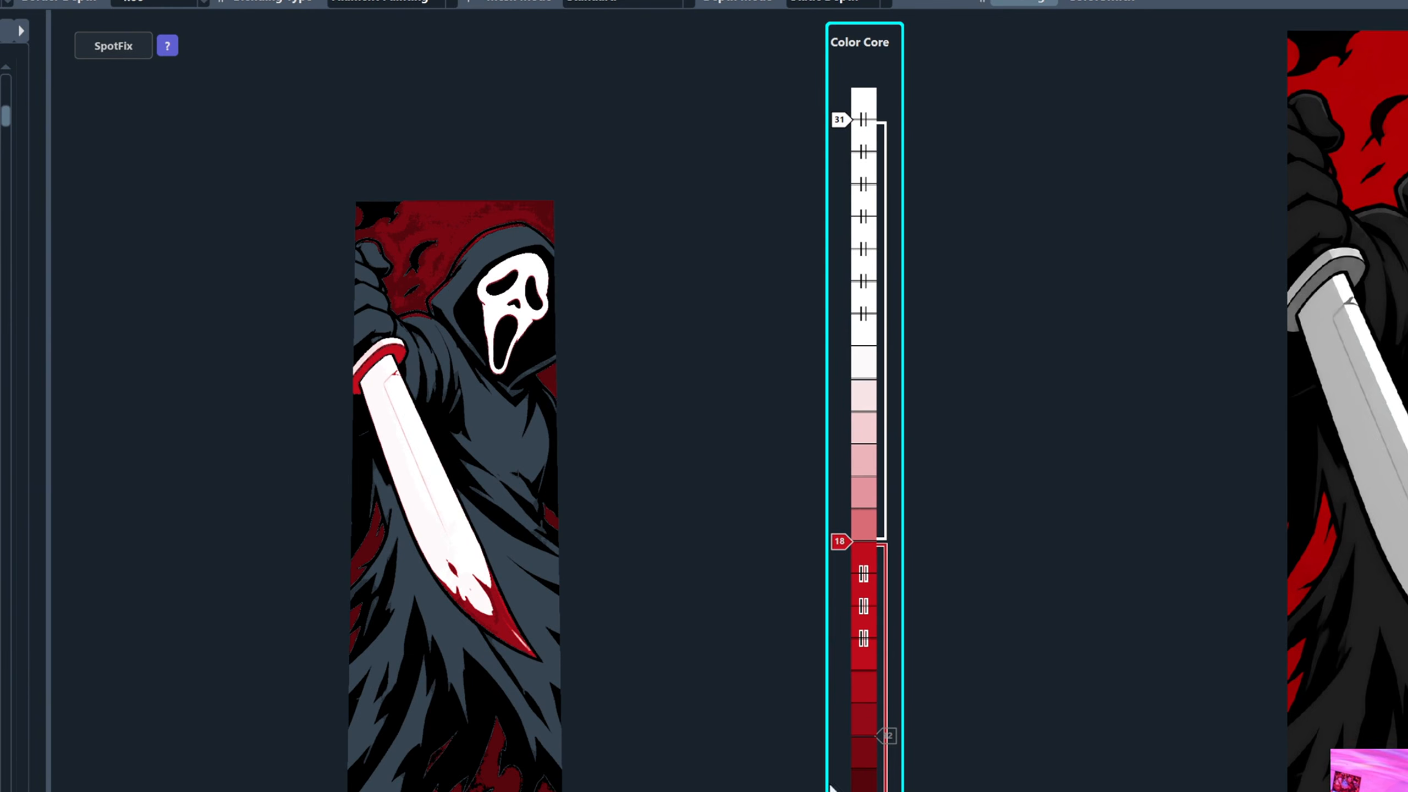
{"action": "scroll", "coordinate": [836, 724], "scroll_direction": "down", "scroll_amount": 1}
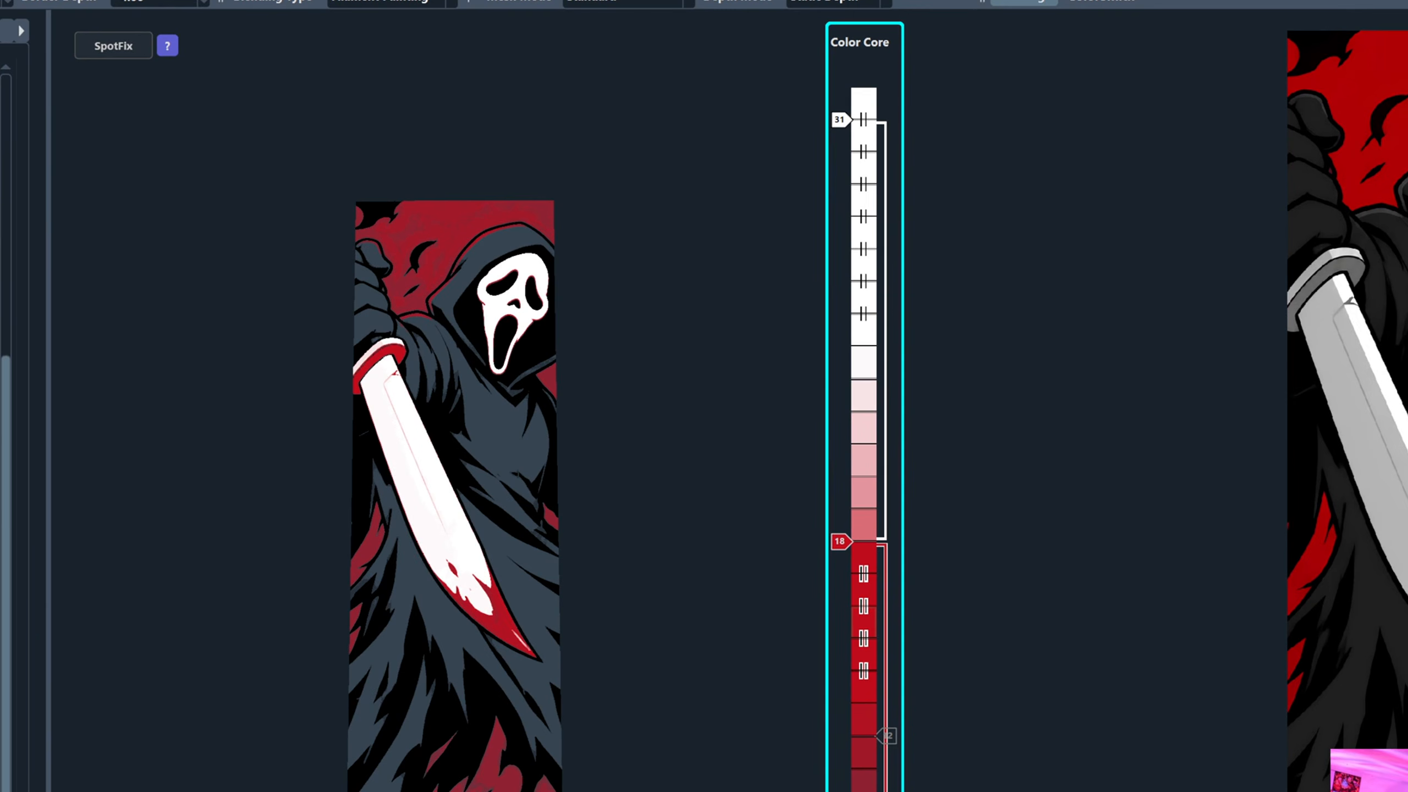
Step: Try BambuLab Basic Light Gray at layer 9 with black at layer 8, and disable the Light Gray slider again
{"action": "scroll", "coordinate": [6, 388], "scroll_direction": "up", "scroll_amount": 5}
{"action": "left_click_drag", "start_coordinate": [38, 192], "coordinate": [730, 691]}
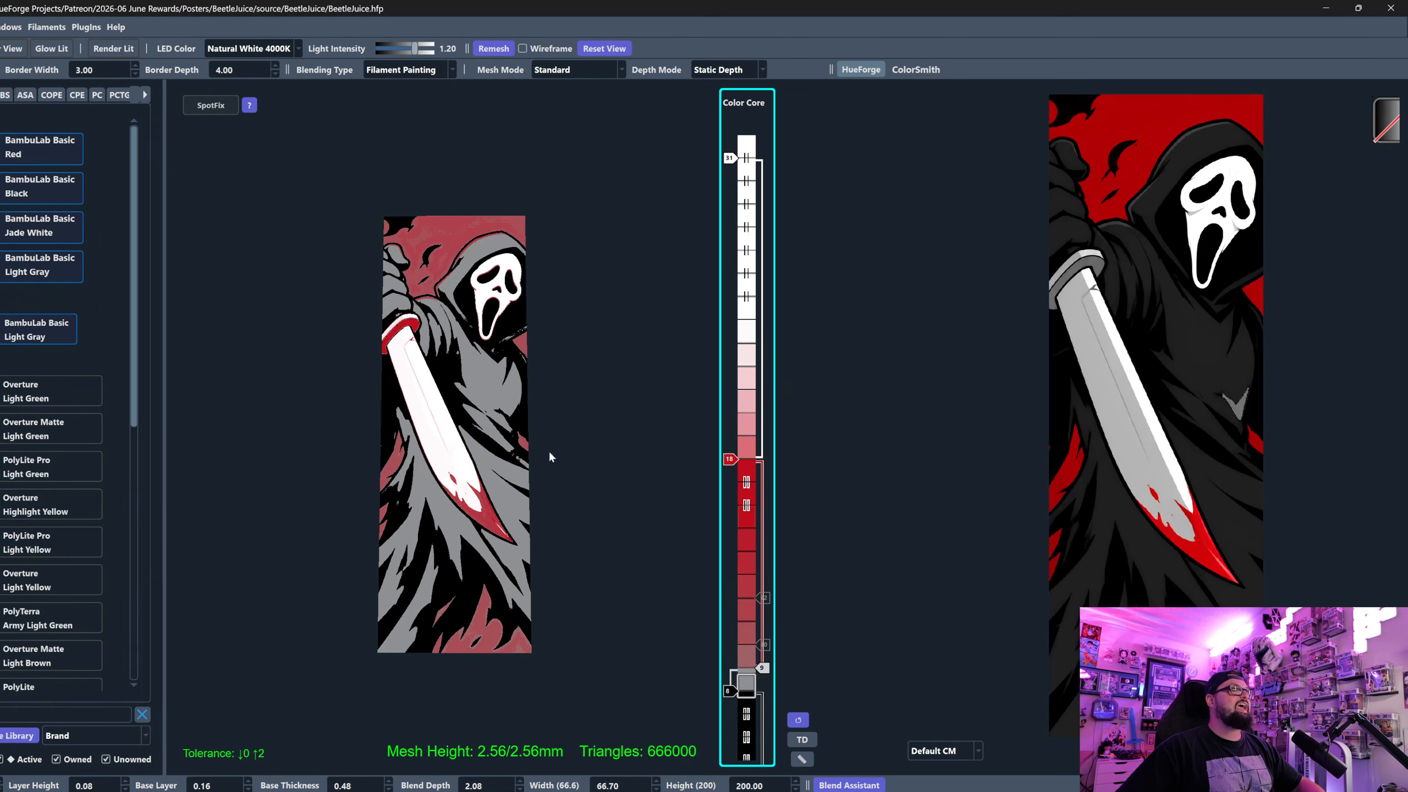
{"action": "left_click_drag", "start_coordinate": [549, 455], "coordinate": [661, 453]}
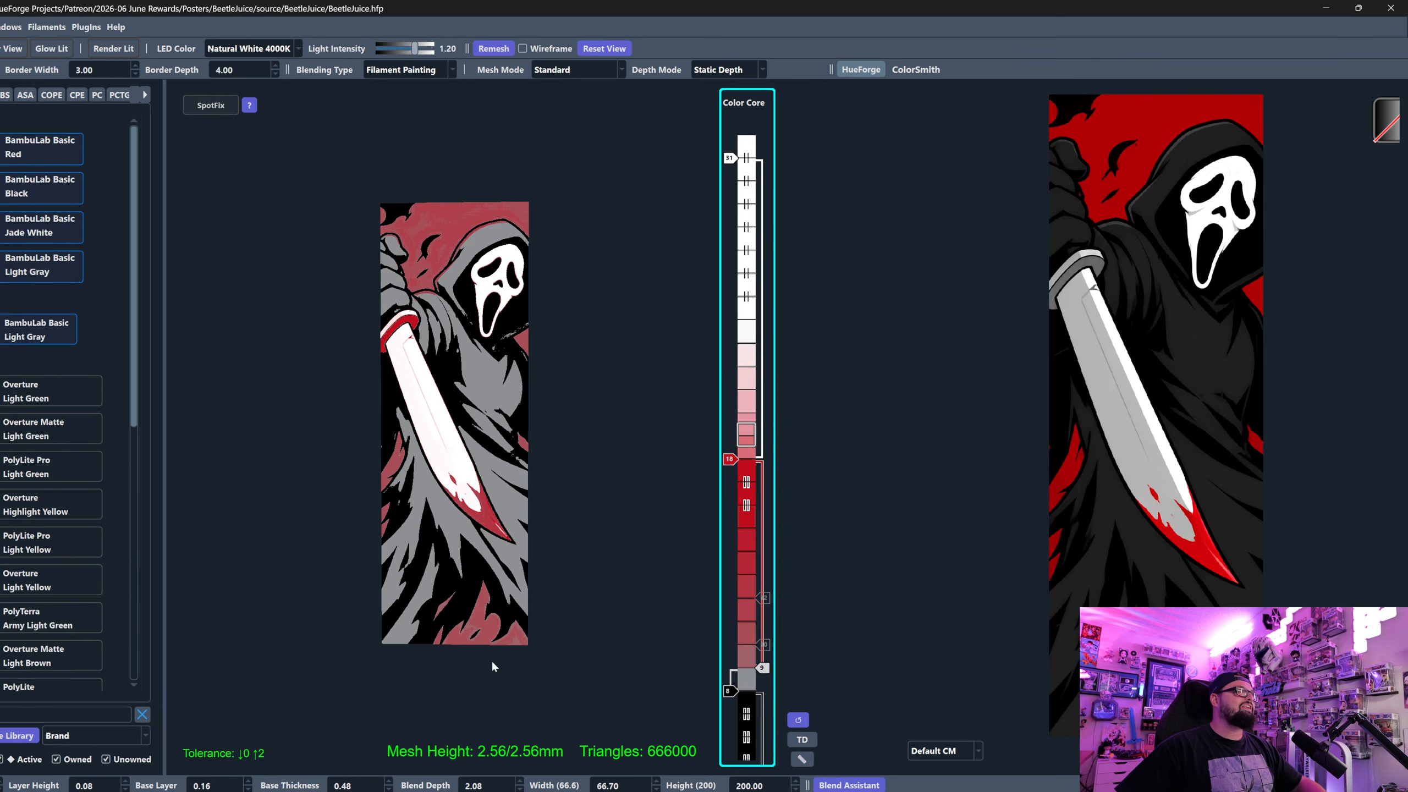
{"action": "left_click", "coordinate": [763, 667]}
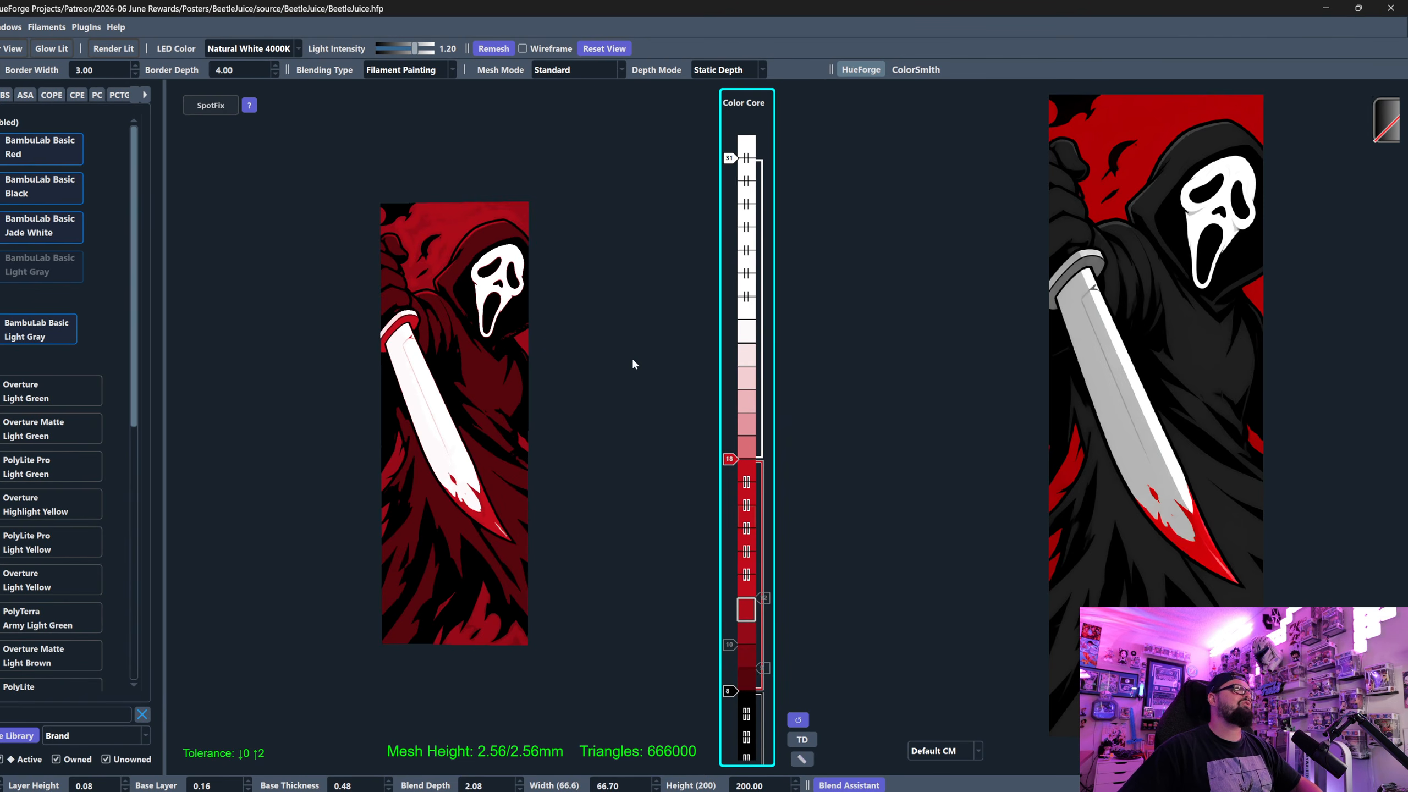
Step: Try the black slider at layer 10 and return it to layer 8
{"action": "scroll", "coordinate": [737, 689], "scroll_direction": "up", "scroll_amount": 2}
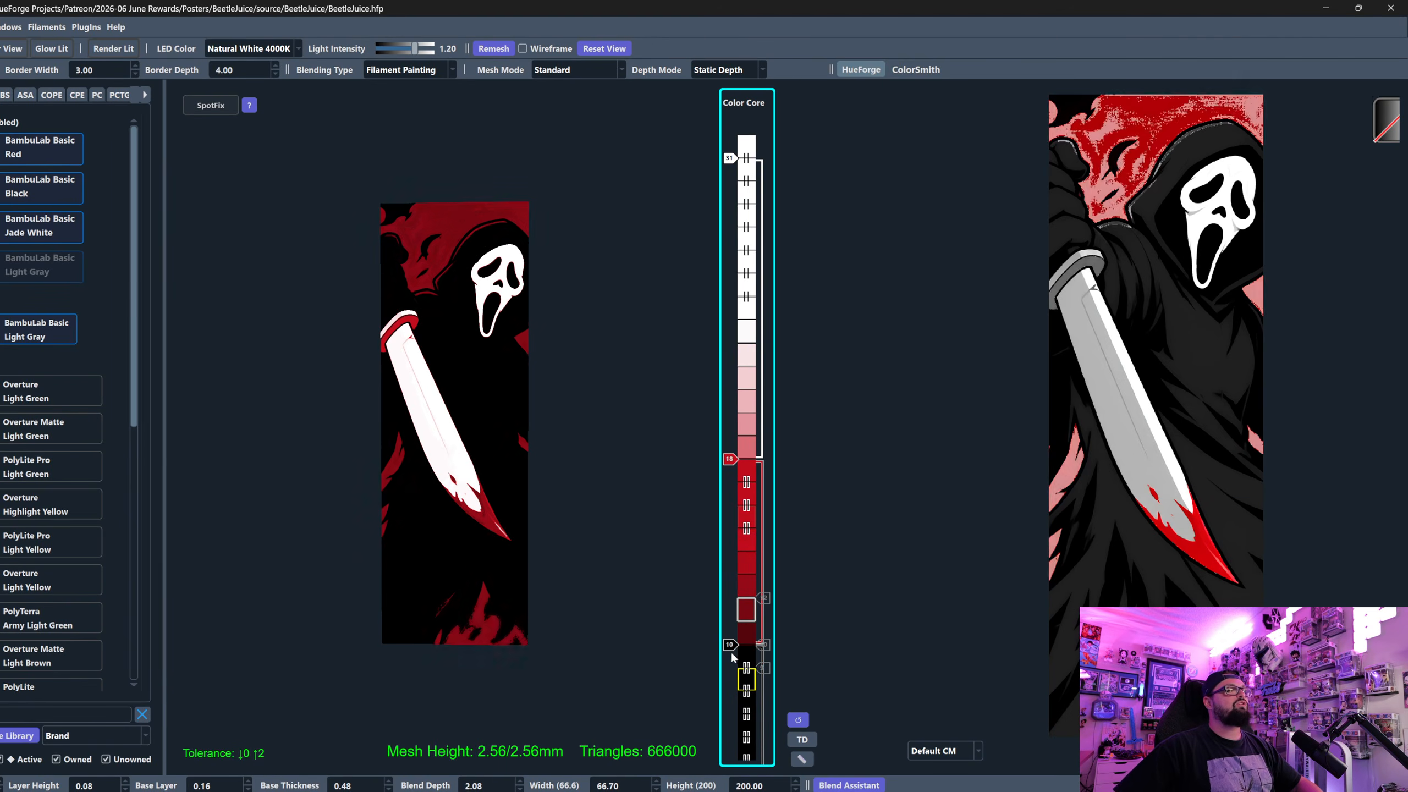
{"action": "scroll", "coordinate": [734, 658], "scroll_direction": "down", "scroll_amount": 3}
{"action": "scroll", "coordinate": [730, 687], "scroll_direction": "up", "scroll_amount": 1}
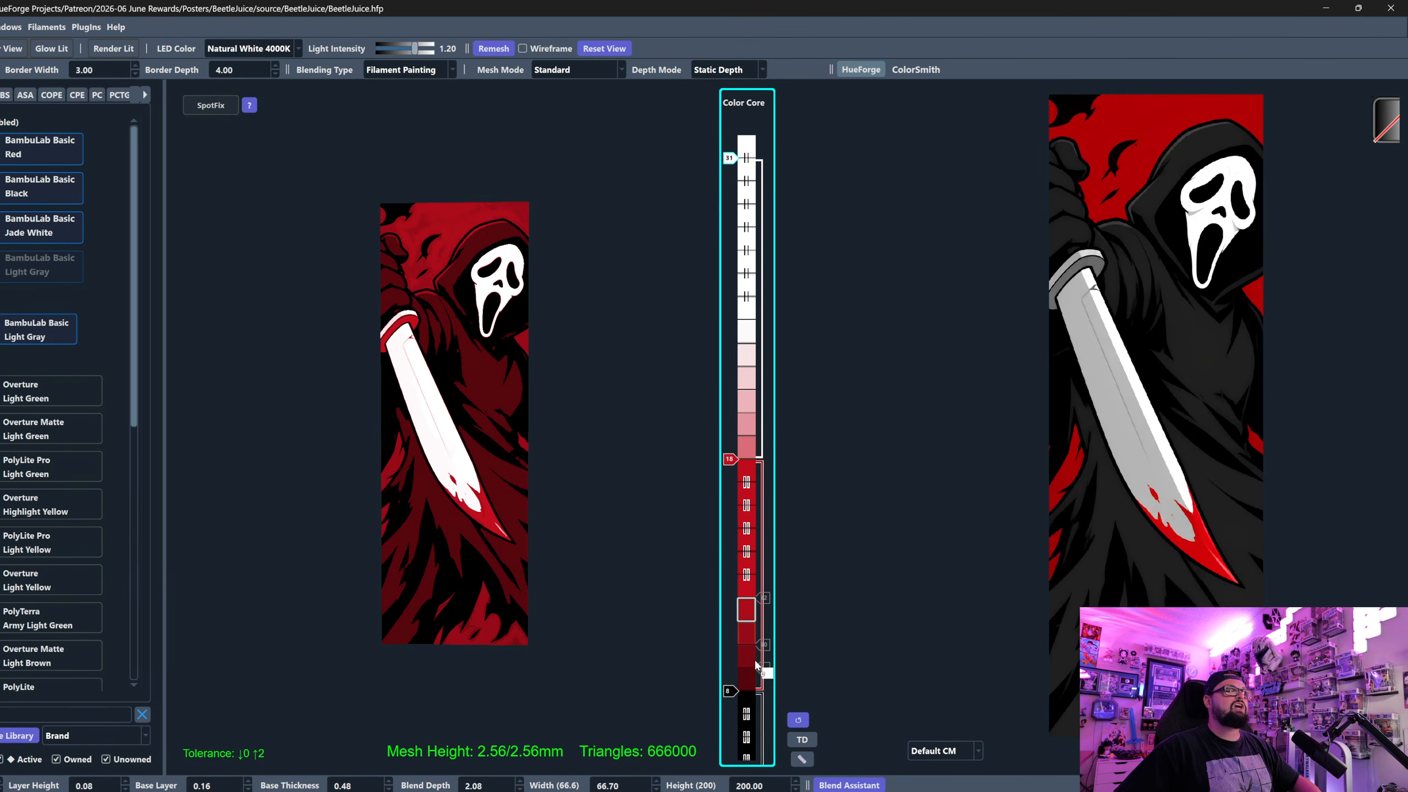
{"action": "left_click", "coordinate": [730, 668]}
{"action": "mouse_move", "coordinate": [632, 654]}
{"action": "left_mouse_down"}
{"action": "mouse_move", "coordinate": [646, 666]}
{"action": "mouse_move", "coordinate": [632, 609]}
{"action": "left_mouse_up"}
Step: Switch the mesh mode to Color Pop and reorder the filaments so red at layer 31 sits above white
{"action": "left_click", "coordinate": [551, 79]}
{"action": "left_click", "coordinate": [560, 143]}
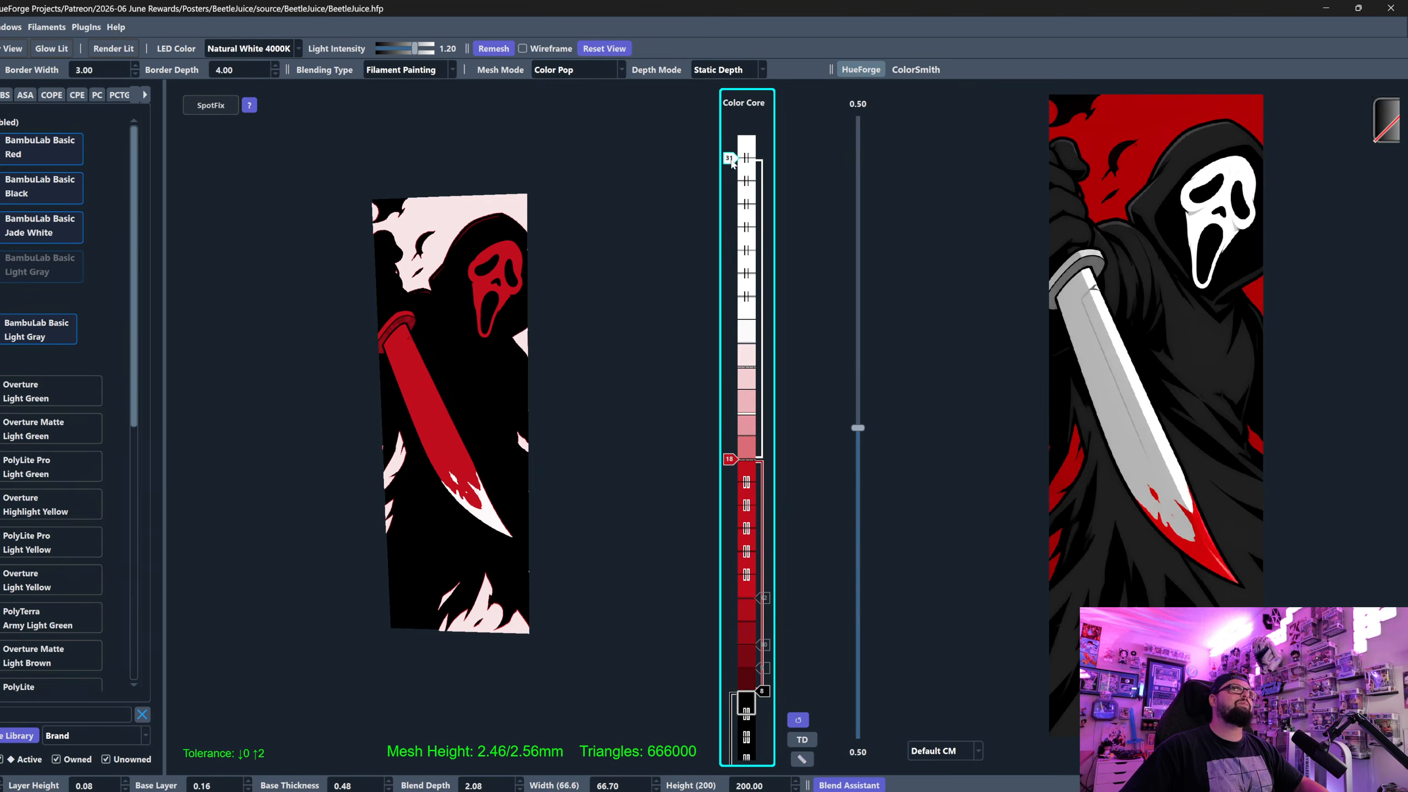
{"action": "left_click_drag", "start_coordinate": [730, 159], "coordinate": [746, 570]}
{"action": "left_click_drag", "start_coordinate": [729, 459], "coordinate": [729, 157]}
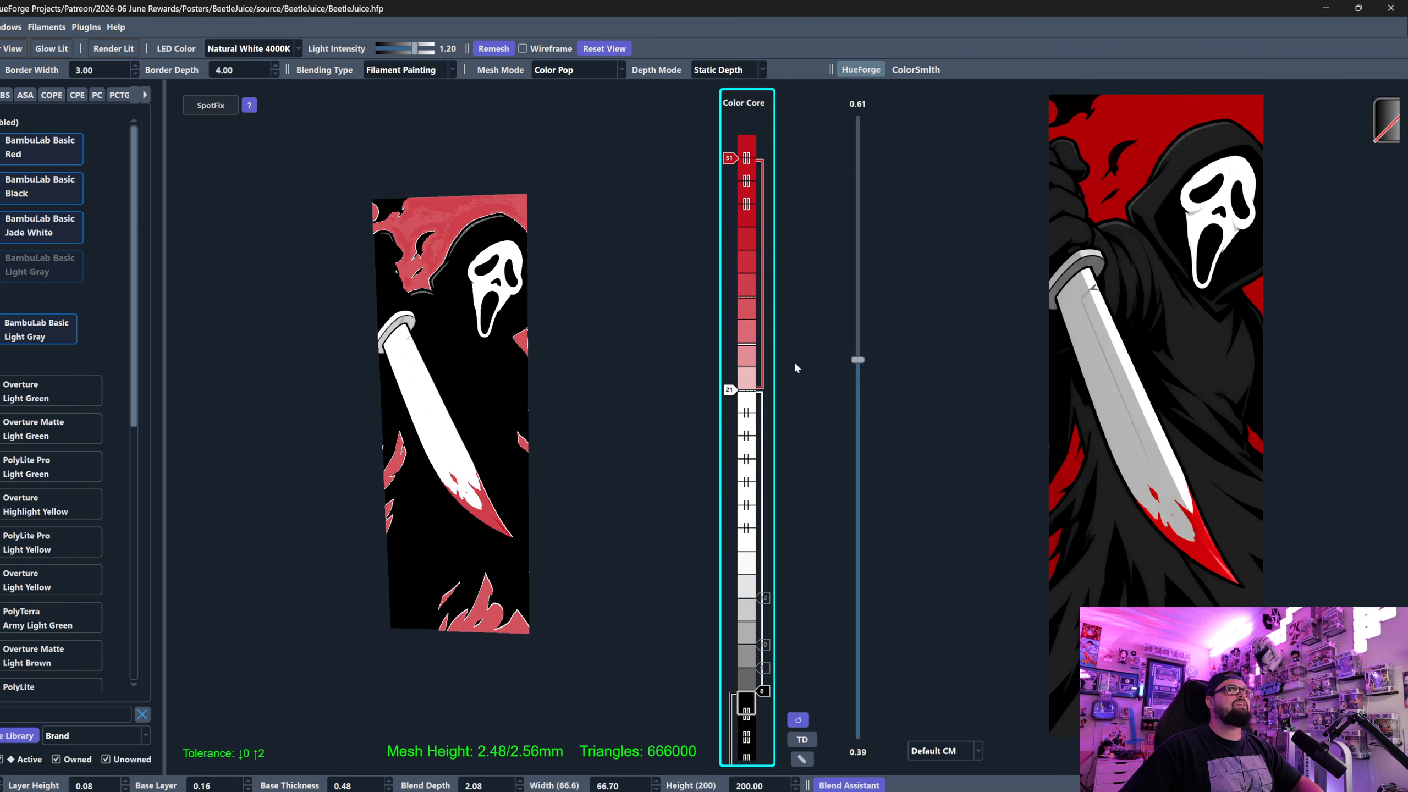
Step: Set the Color Pop split to 0.55 and lower the white slider to layer 18
{"action": "left_click_drag", "start_coordinate": [853, 363], "coordinate": [856, 395]}
{"action": "left_click_drag", "start_coordinate": [729, 413], "coordinate": [729, 435]}
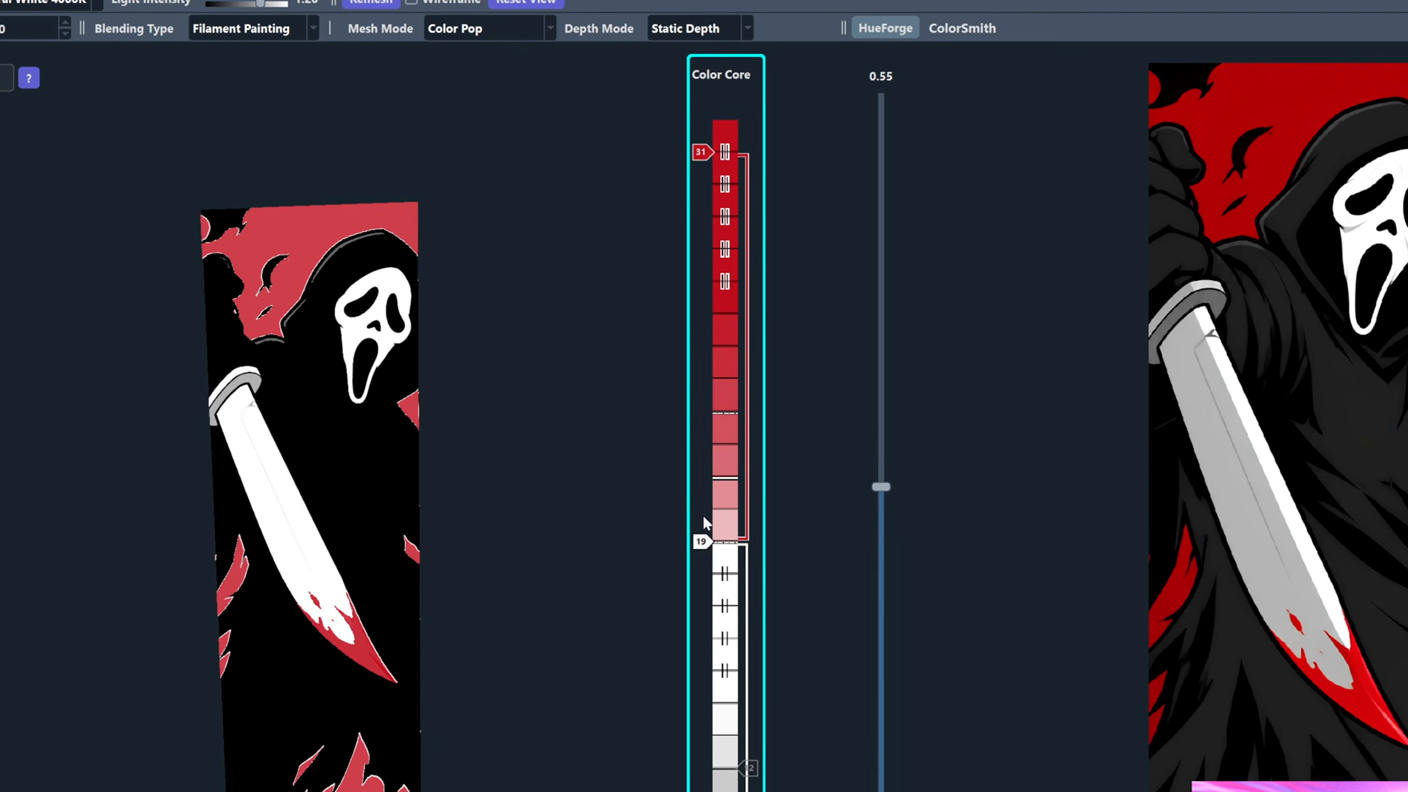
{"action": "key", "text": "Down"}
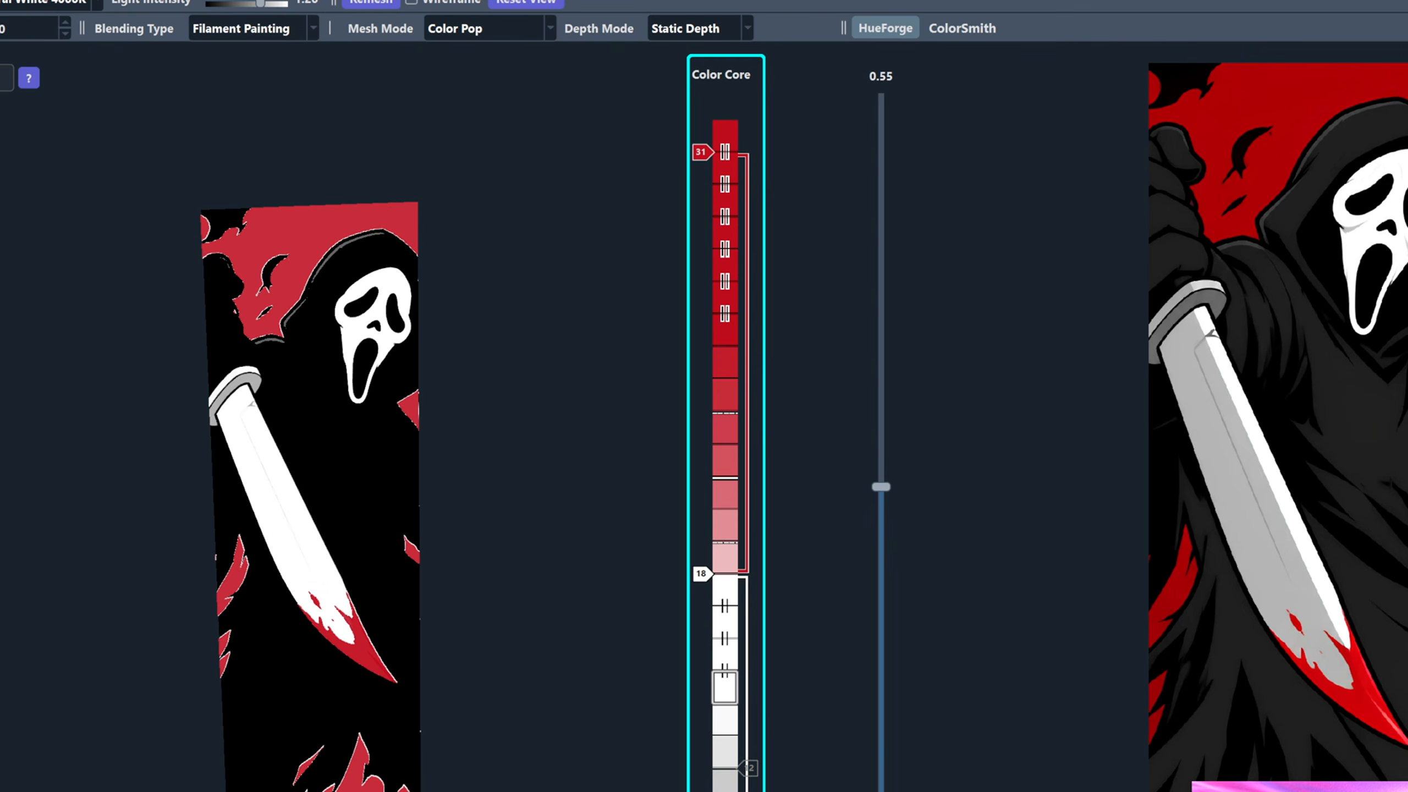
Step: Enable the Blue Gray filament at layer 12 and lower the black slider so the robe's folds take on gray
{"action": "left_click", "coordinate": [727, 764]}
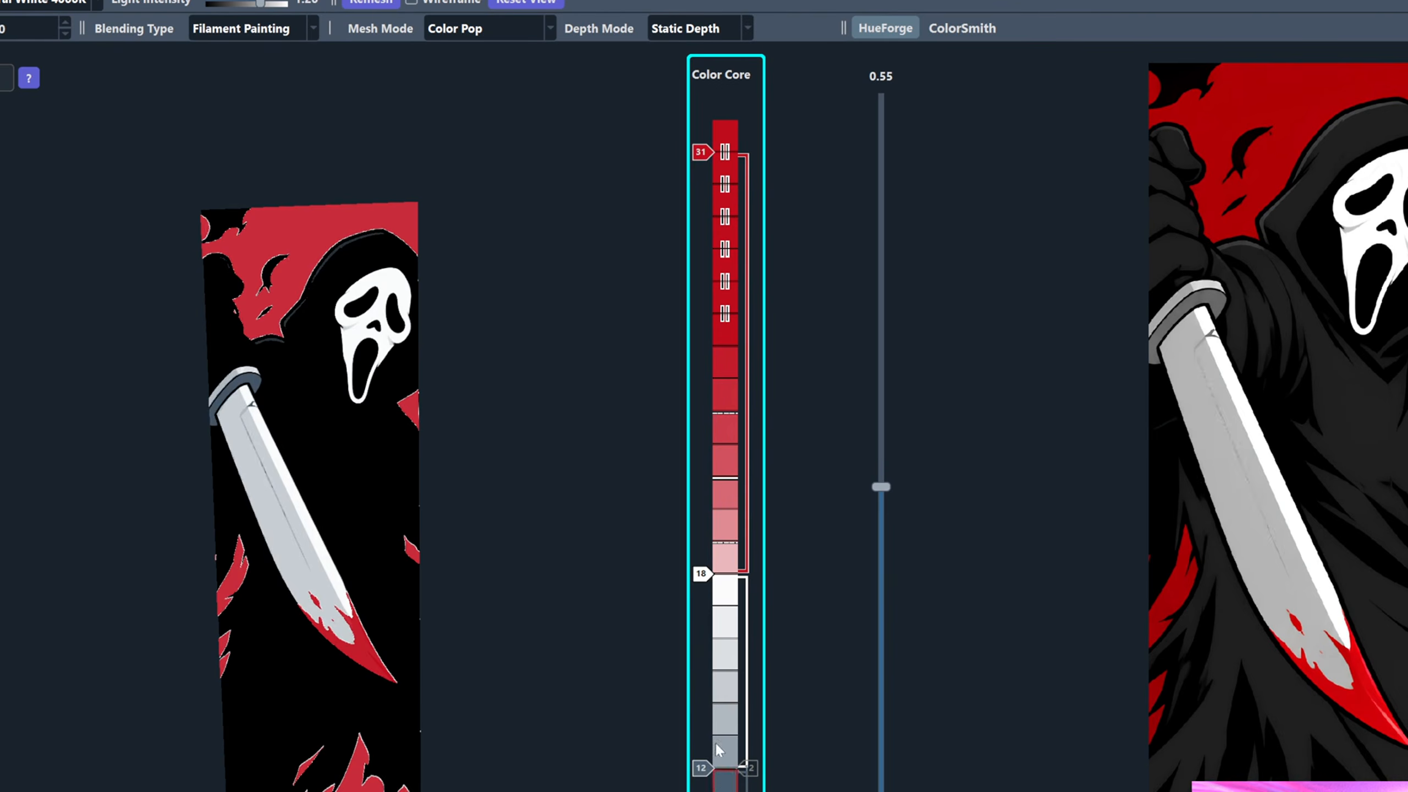
{"action": "left_click_drag", "start_coordinate": [702, 768], "coordinate": [699, 768]}
{"action": "mouse_move", "coordinate": [376, 646]}
{"action": "left_mouse_down"}
{"action": "mouse_move", "coordinate": [442, 664]}
{"action": "mouse_move", "coordinate": [447, 586]}
{"action": "mouse_move", "coordinate": [409, 639]}
{"action": "left_mouse_up"}
{"action": "scroll", "coordinate": [400, 654], "scroll_direction": "up", "scroll_amount": 1}
{"action": "scroll", "coordinate": [409, 639], "scroll_direction": "up", "scroll_amount": 2}
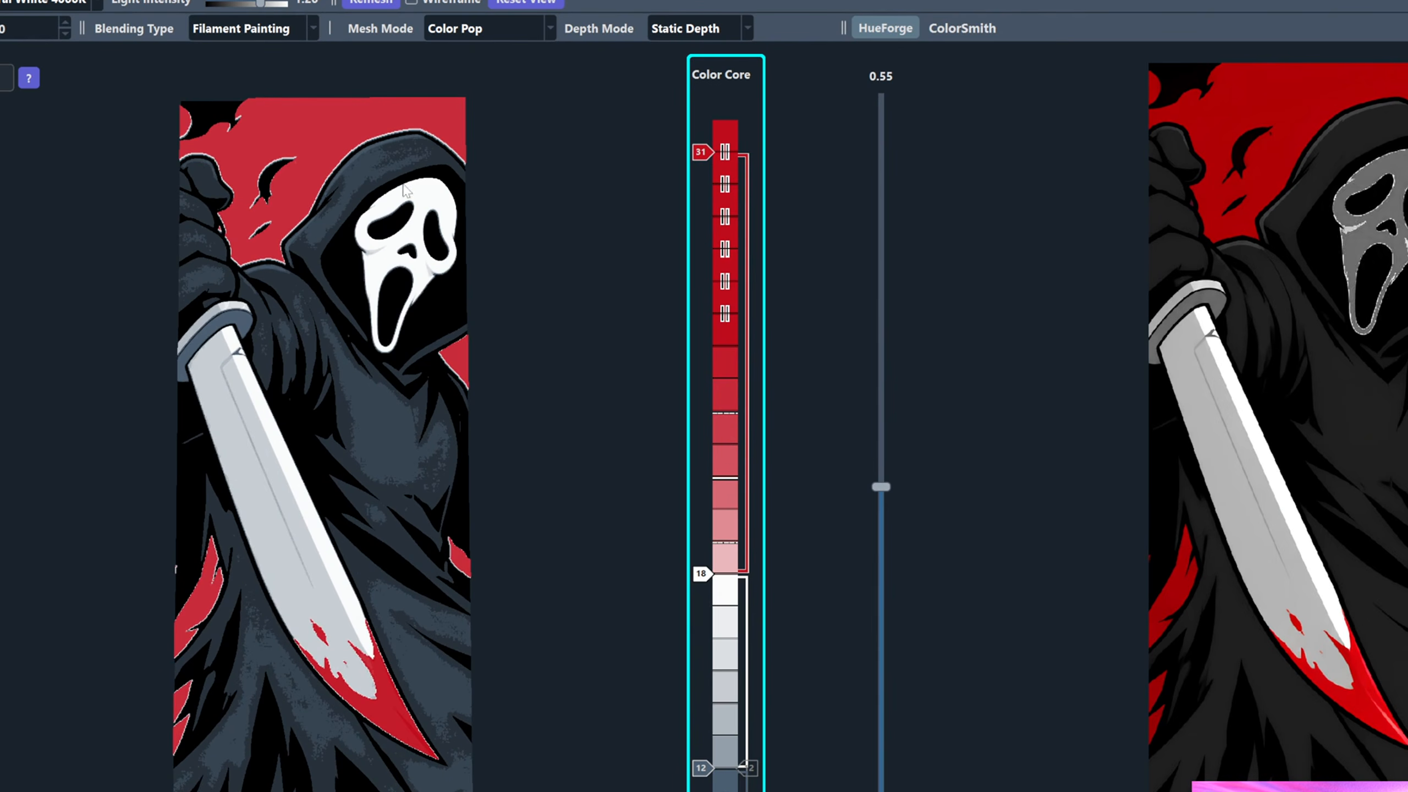
Step: Flatten the robe's gray areas with a SpotFix region and set Brightness Adjust to 0
{"action": "scroll", "coordinate": [1304, 585], "scroll_direction": "up", "scroll_amount": 4}
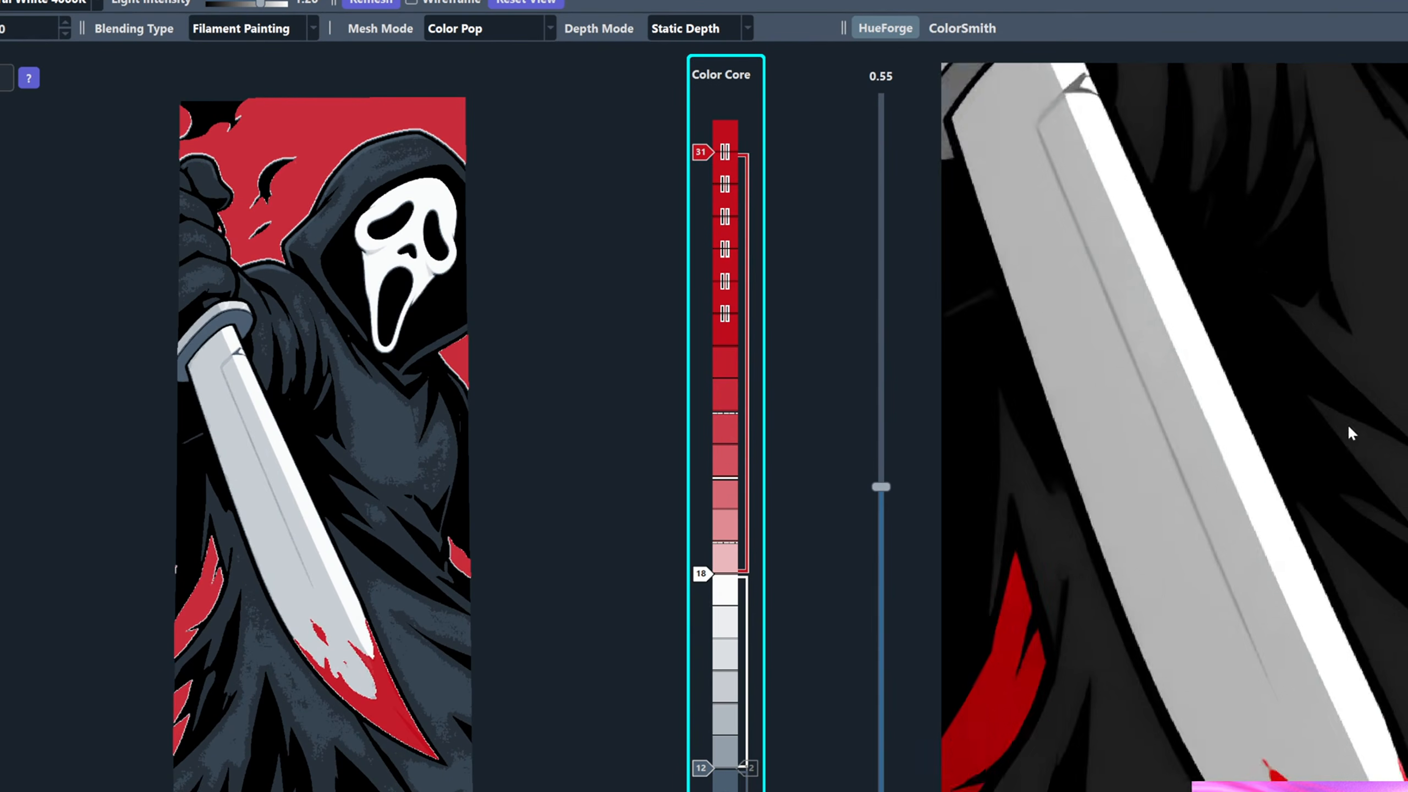
{"action": "scroll", "coordinate": [1301, 581], "scroll_direction": "down", "scroll_amount": 4}
{"action": "scroll", "coordinate": [1220, 591], "scroll_direction": "up", "scroll_amount": 6}
{"action": "scroll", "coordinate": [1298, 695], "scroll_direction": "up", "scroll_amount": 1}
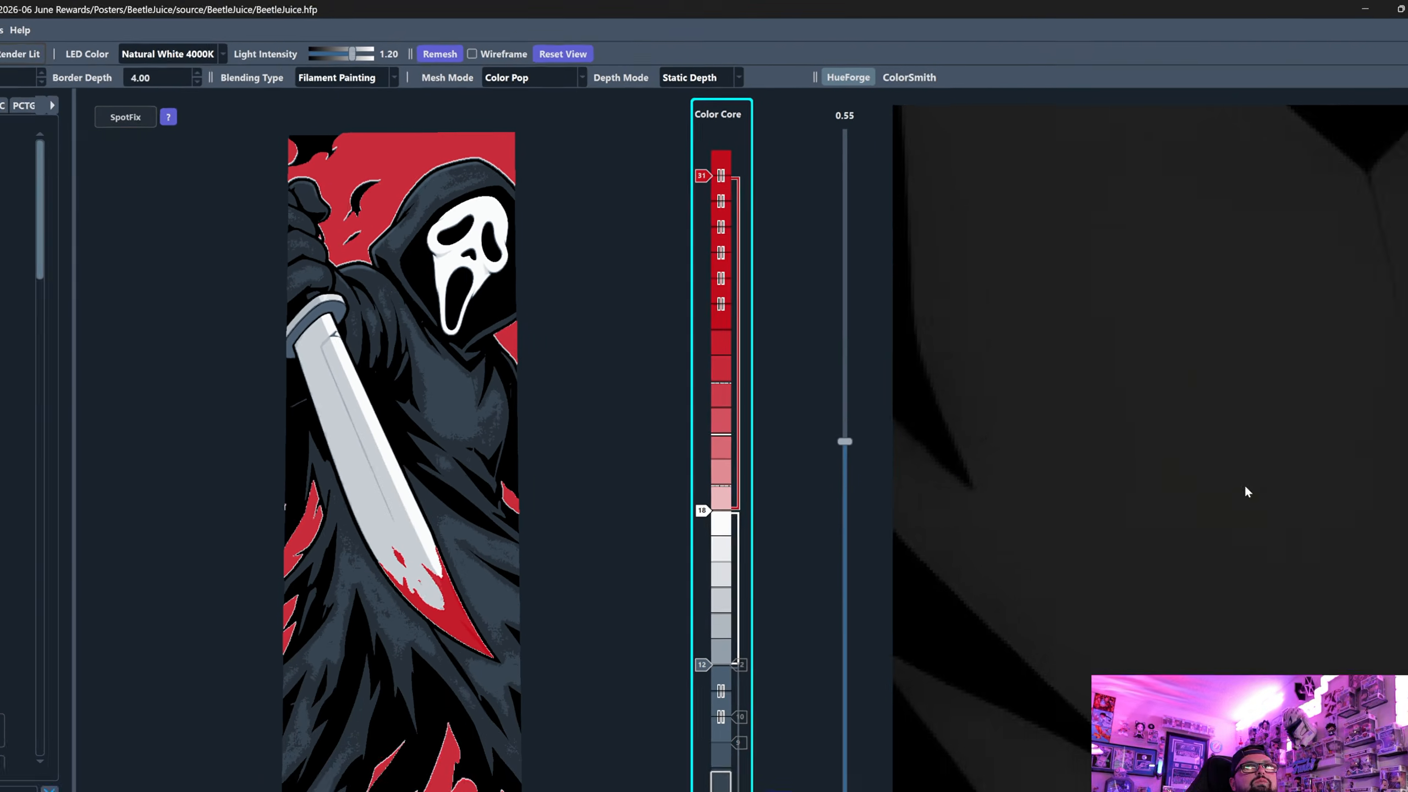
{"action": "scroll", "coordinate": [1319, 577], "scroll_direction": "down", "scroll_amount": 5}
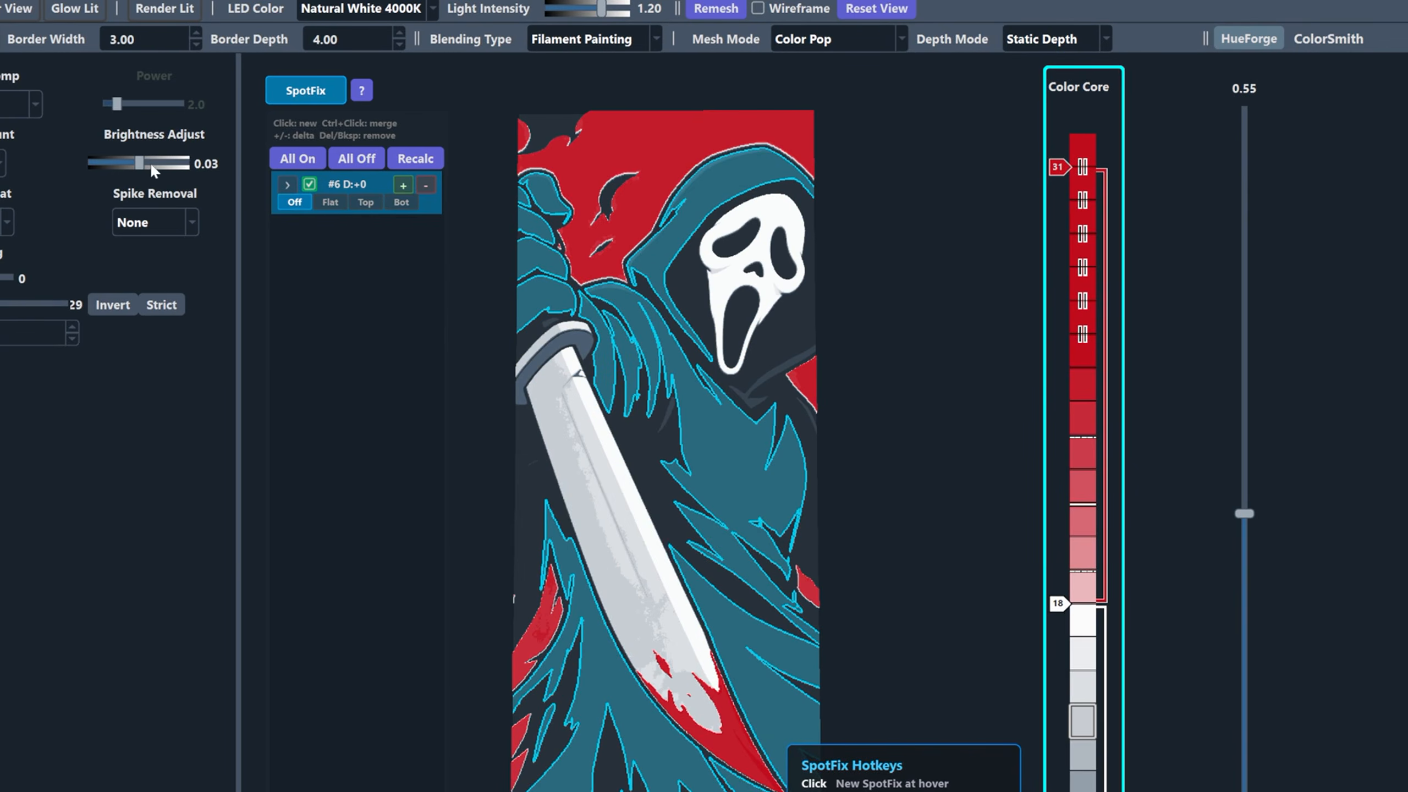
{"action": "left_click", "coordinate": [328, 203]}
{"action": "left_click_drag", "start_coordinate": [138, 167], "coordinate": [134, 160]}
{"action": "left_click", "coordinate": [307, 91]}
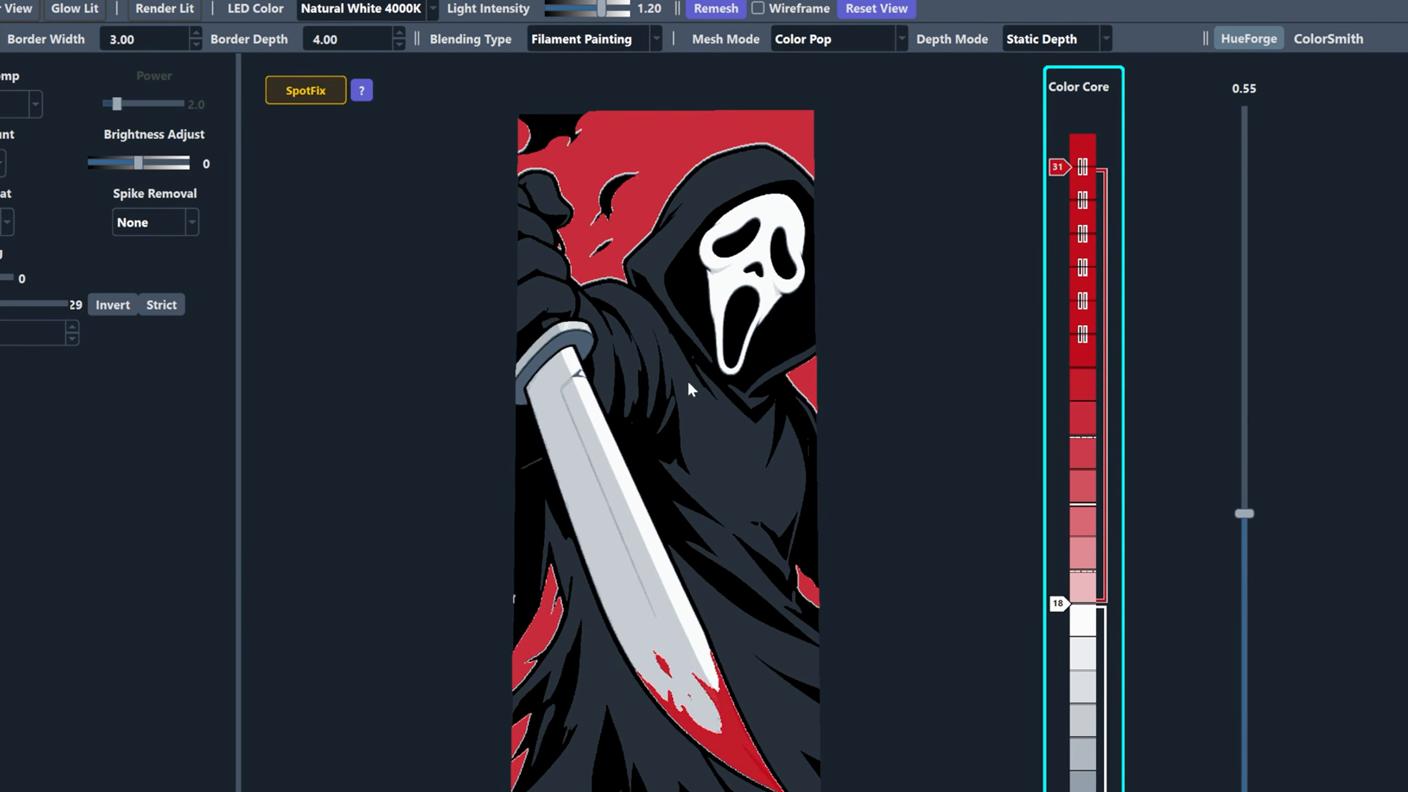
Step: Set the base thickness to 0.56
{"action": "left_click_drag", "start_coordinate": [863, 755], "coordinate": [951, 718]}
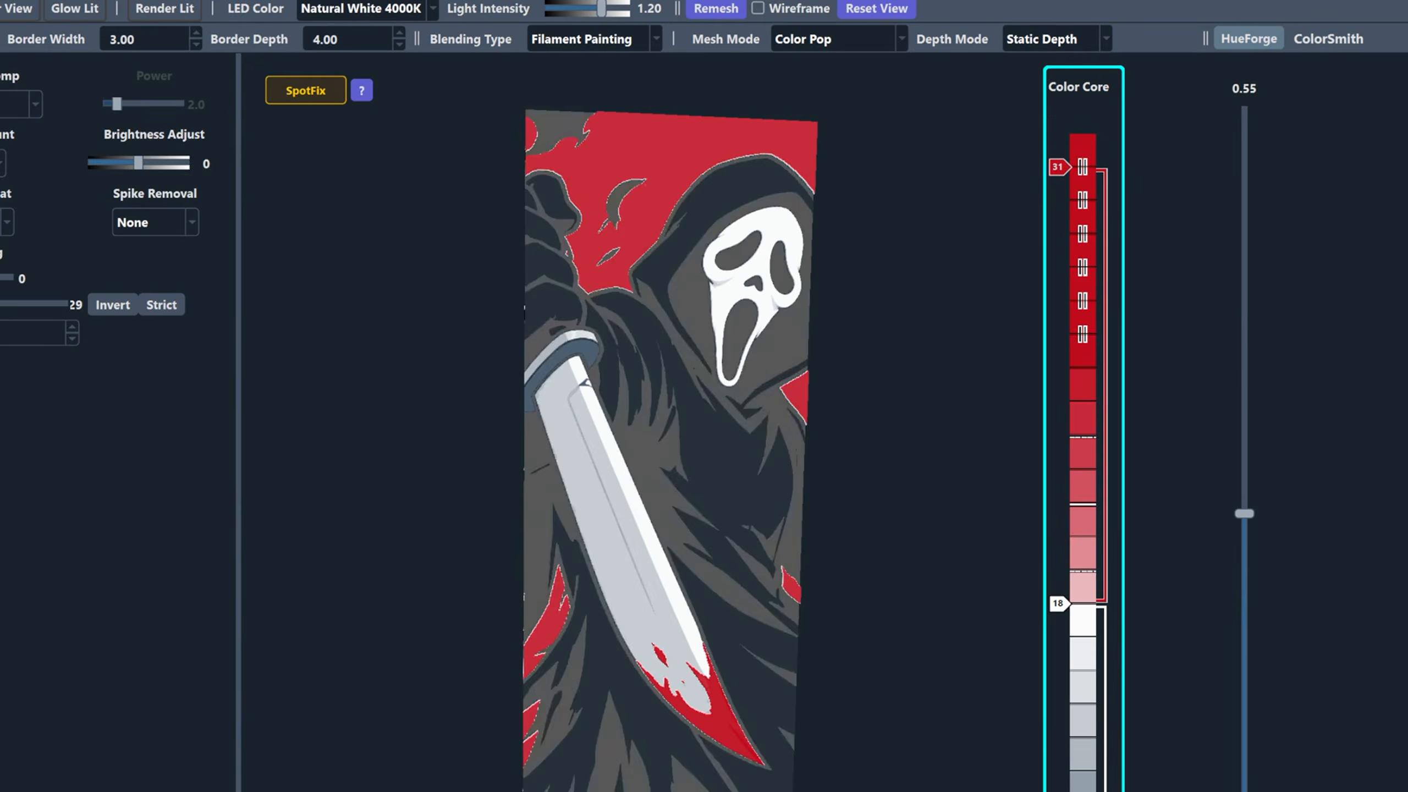
{"action": "middle_click_drag", "start_coordinate": [655, 220], "coordinate": [693, 373]}
{"action": "scroll", "coordinate": [742, 546], "scroll_direction": "up", "scroll_amount": 3}
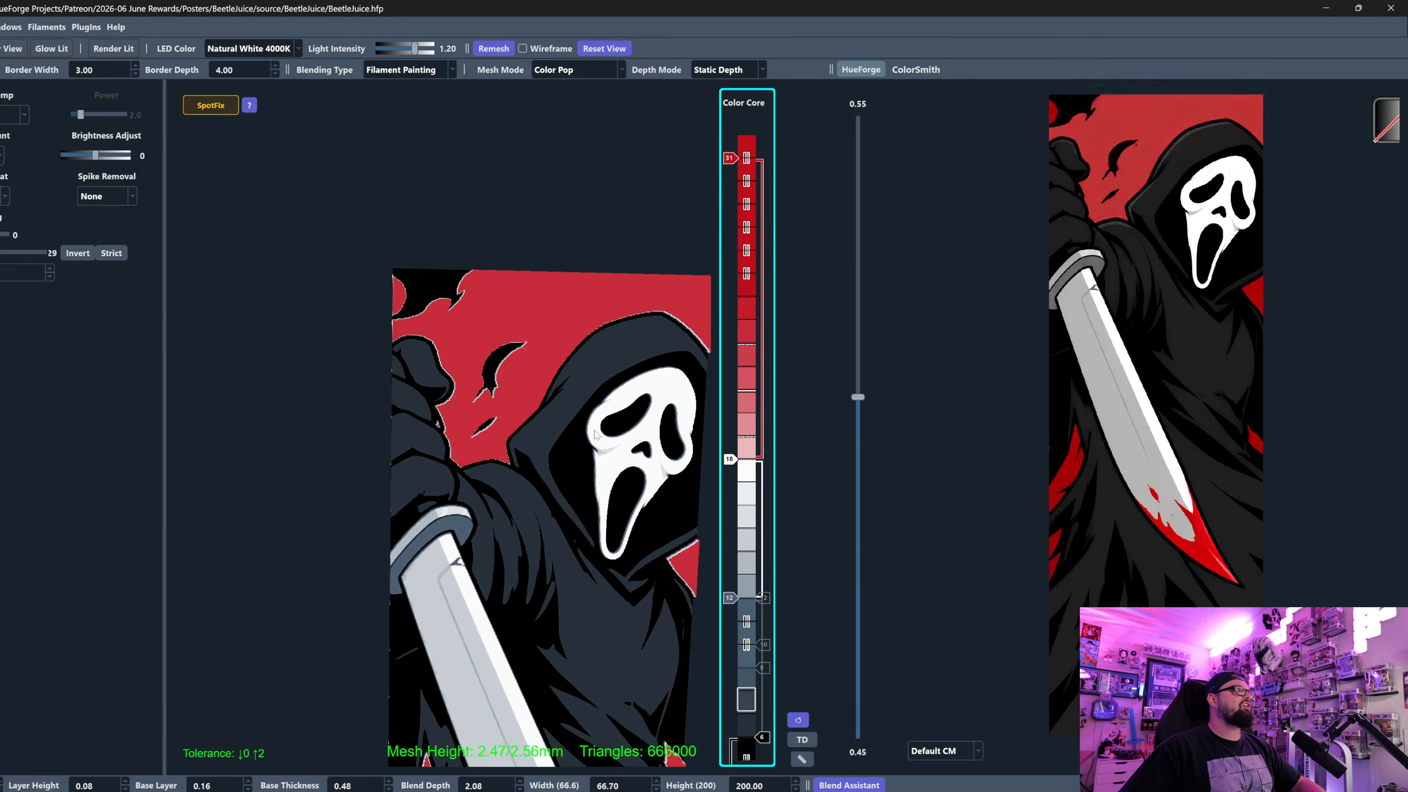
{"action": "middle_click_drag", "start_coordinate": [596, 435], "coordinate": [479, 215]}
{"action": "left_click_drag", "start_coordinate": [597, 440], "coordinate": [533, 425]}
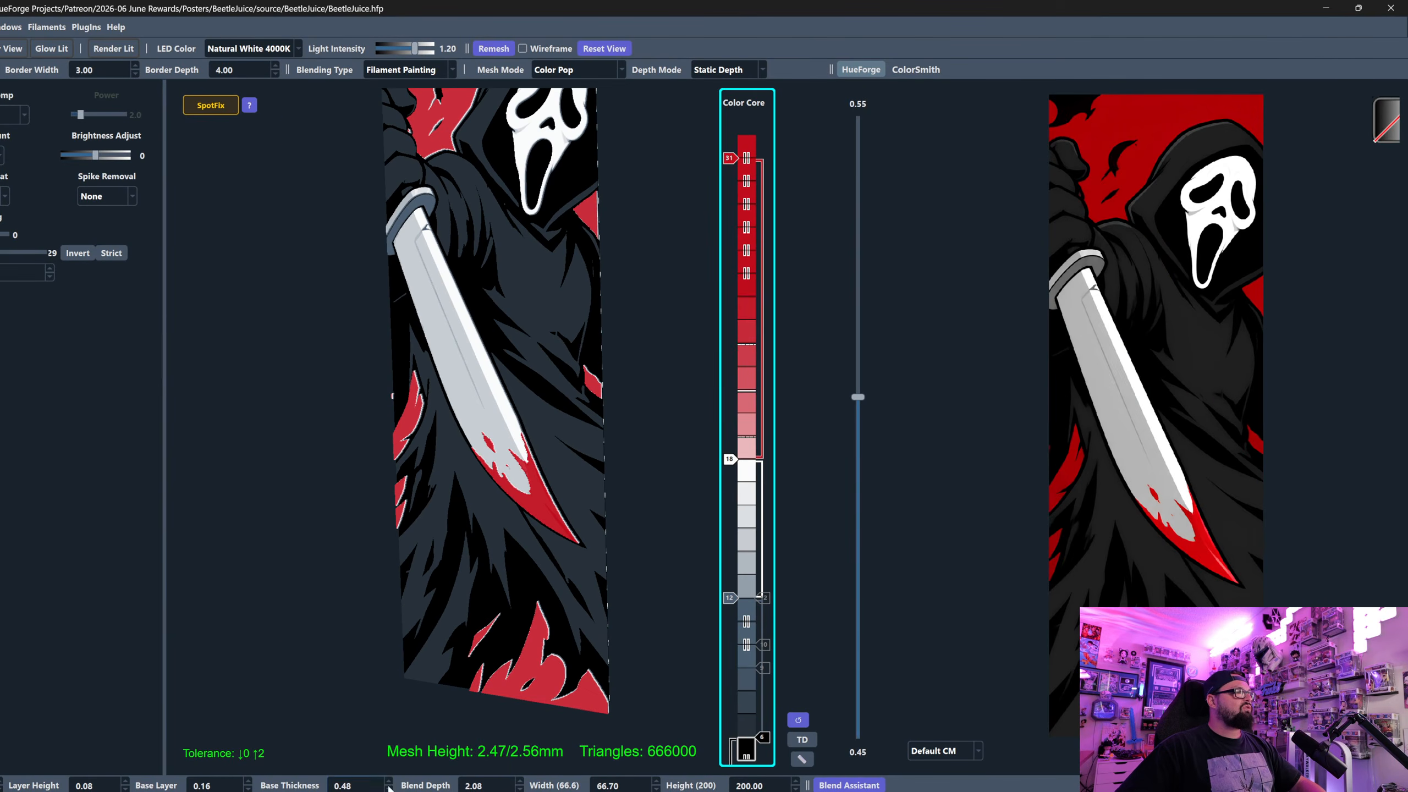
{"action": "left_click", "coordinate": [284, 648]}
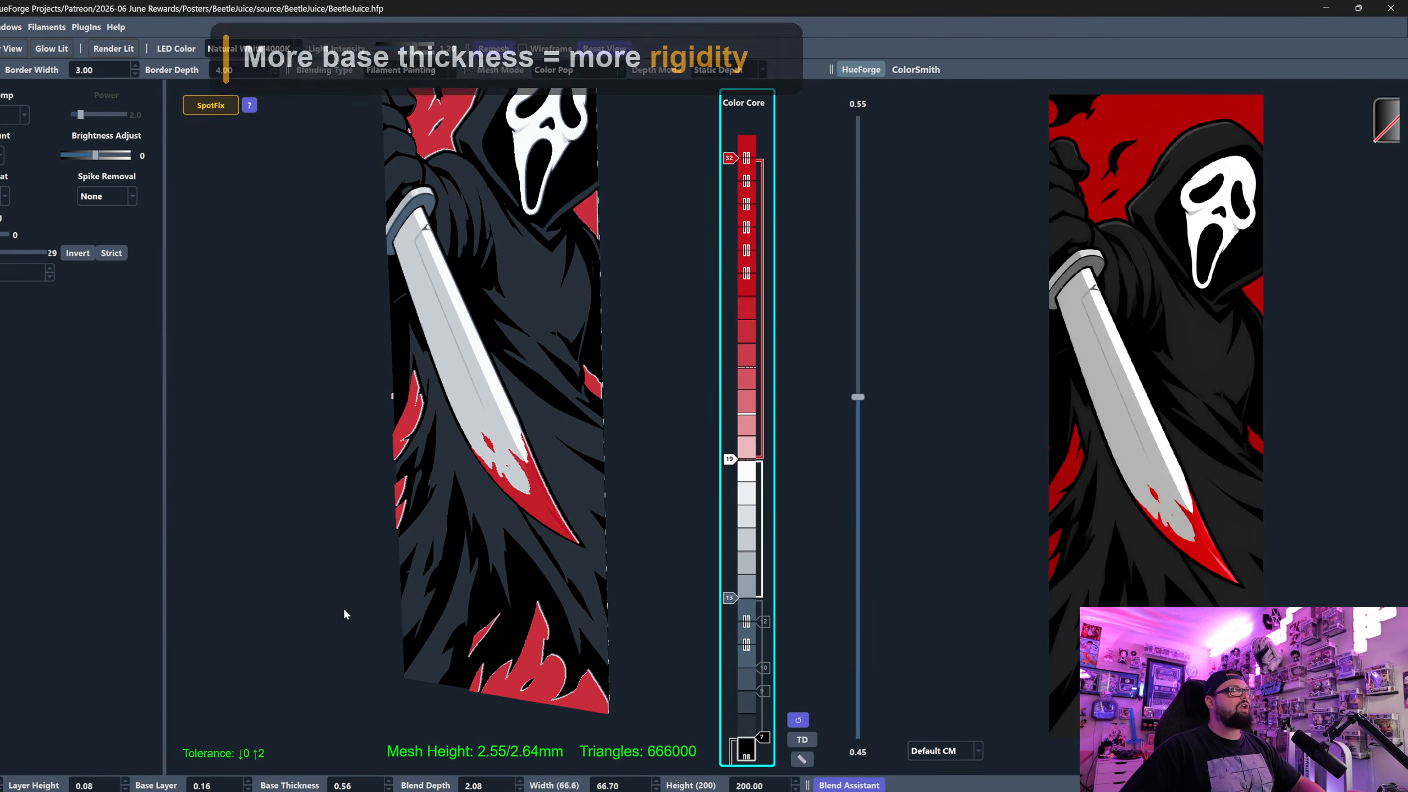
Step: Insert a black filament at layer 22 between white and red, and set the Color Pop split to 0.52
{"action": "left_click_drag", "start_coordinate": [337, 619], "coordinate": [488, 573]}
{"action": "right_click_drag", "start_coordinate": [617, 508], "coordinate": [609, 562]}
{"action": "scroll", "coordinate": [609, 562], "scroll_direction": "down", "scroll_amount": 3}
{"action": "left_click_drag", "start_coordinate": [525, 552], "coordinate": [488, 475]}
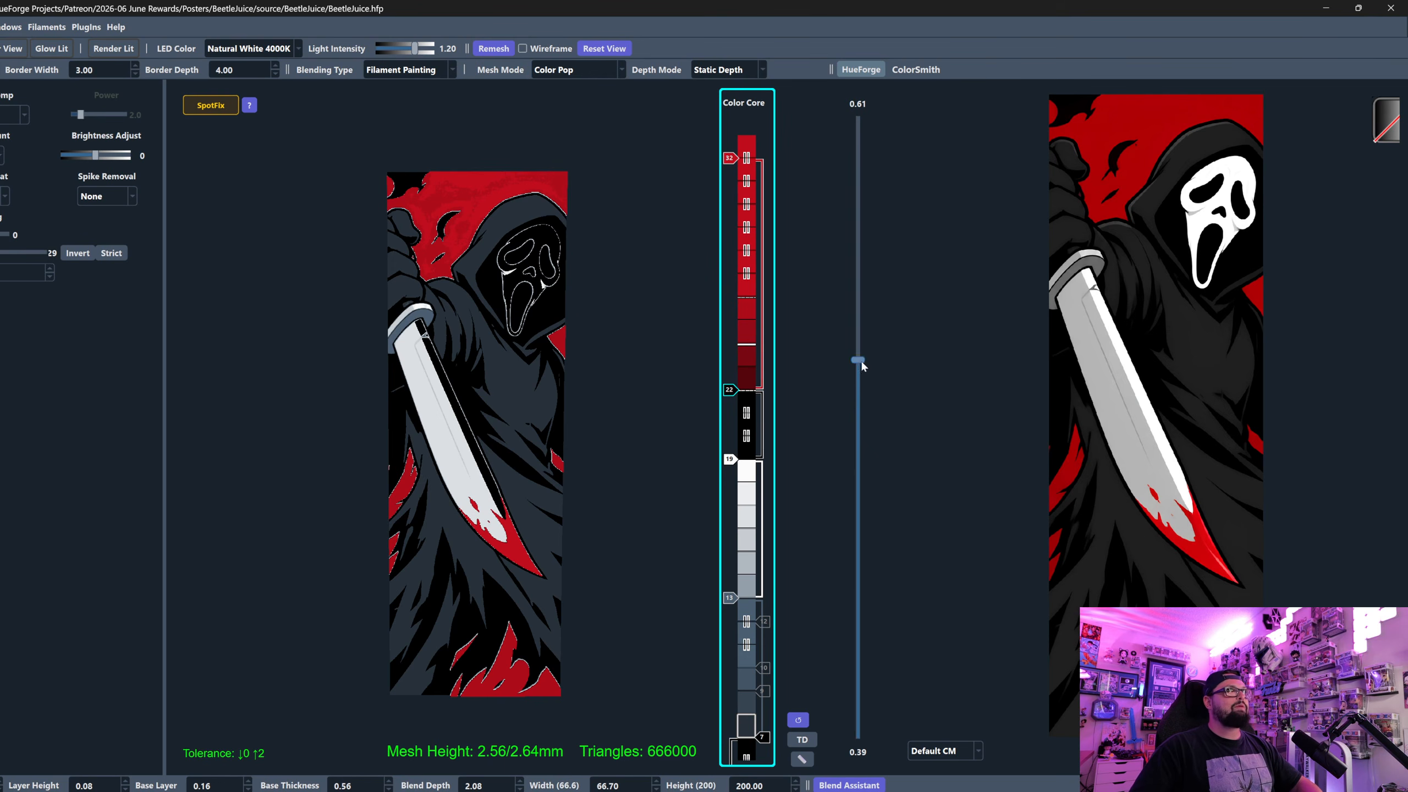
{"action": "left_click_drag", "start_coordinate": [859, 360], "coordinate": [849, 414]}
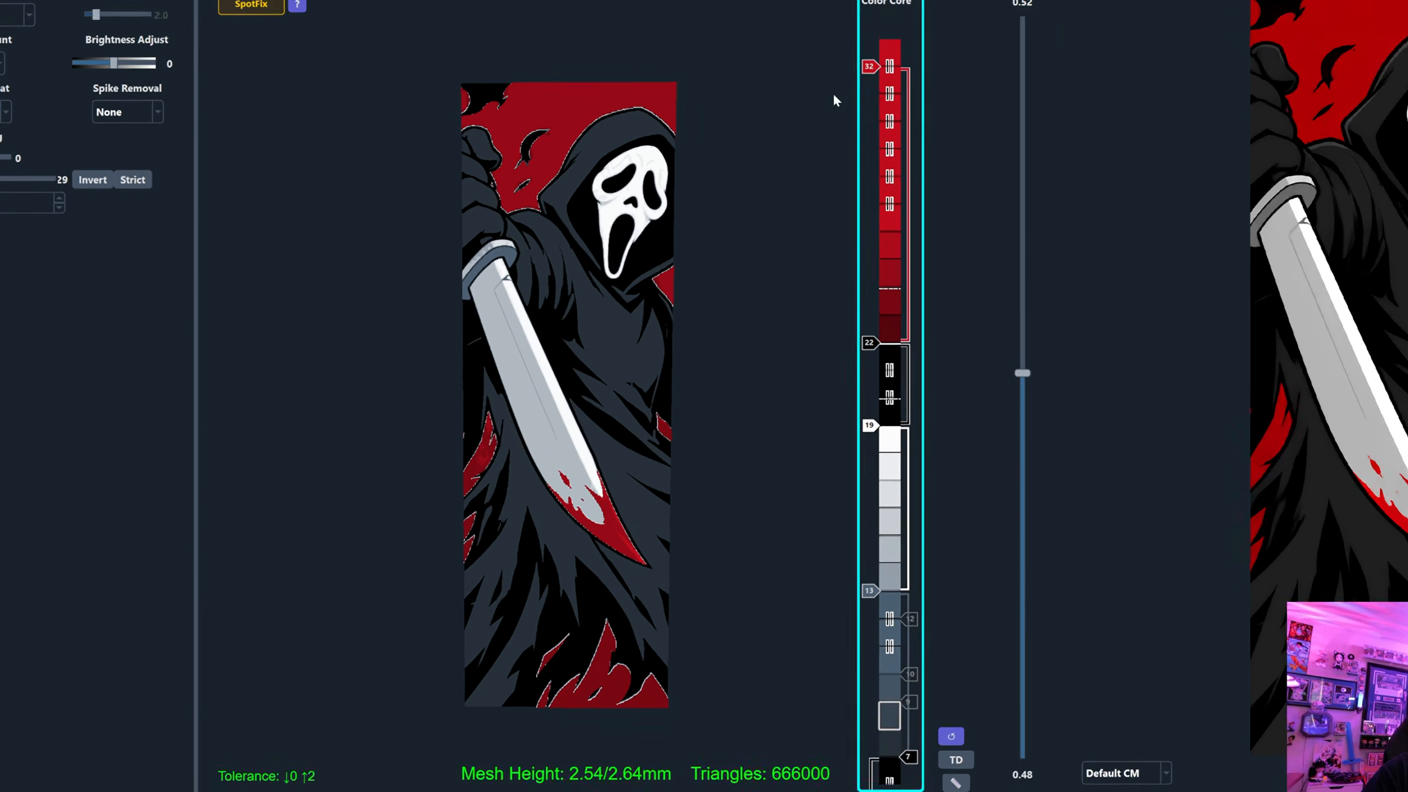
Step: Add a white filament at layer 32 on top and lower the red slider to layer 27
{"action": "scroll", "coordinate": [728, 160], "scroll_direction": "down", "scroll_amount": 1}
{"action": "left_click_drag", "start_coordinate": [727, 459], "coordinate": [724, 461]}
{"action": "mouse_move", "coordinate": [1016, 432]}
{"action": "left_mouse_down"}
{"action": "mouse_move", "coordinate": [1041, 18]}
{"action": "mouse_move", "coordinate": [1060, 69]}
{"action": "mouse_move", "coordinate": [1060, 170]}
{"action": "left_mouse_up"}
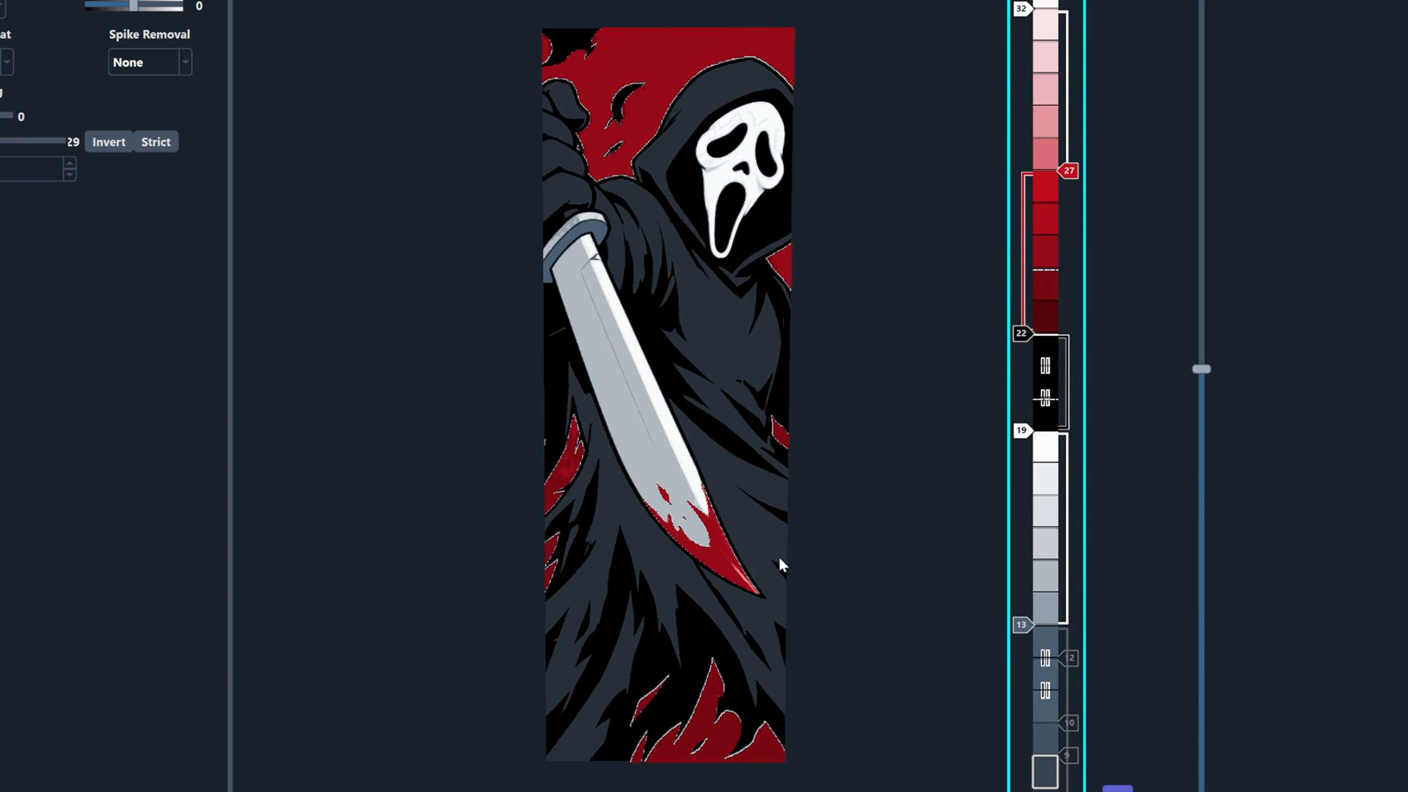
Step: Lower the red slider to layer 26 to strengthen the highlight on the bloody knife tip
{"action": "scroll", "coordinate": [700, 418], "scroll_direction": "up", "scroll_amount": 5}
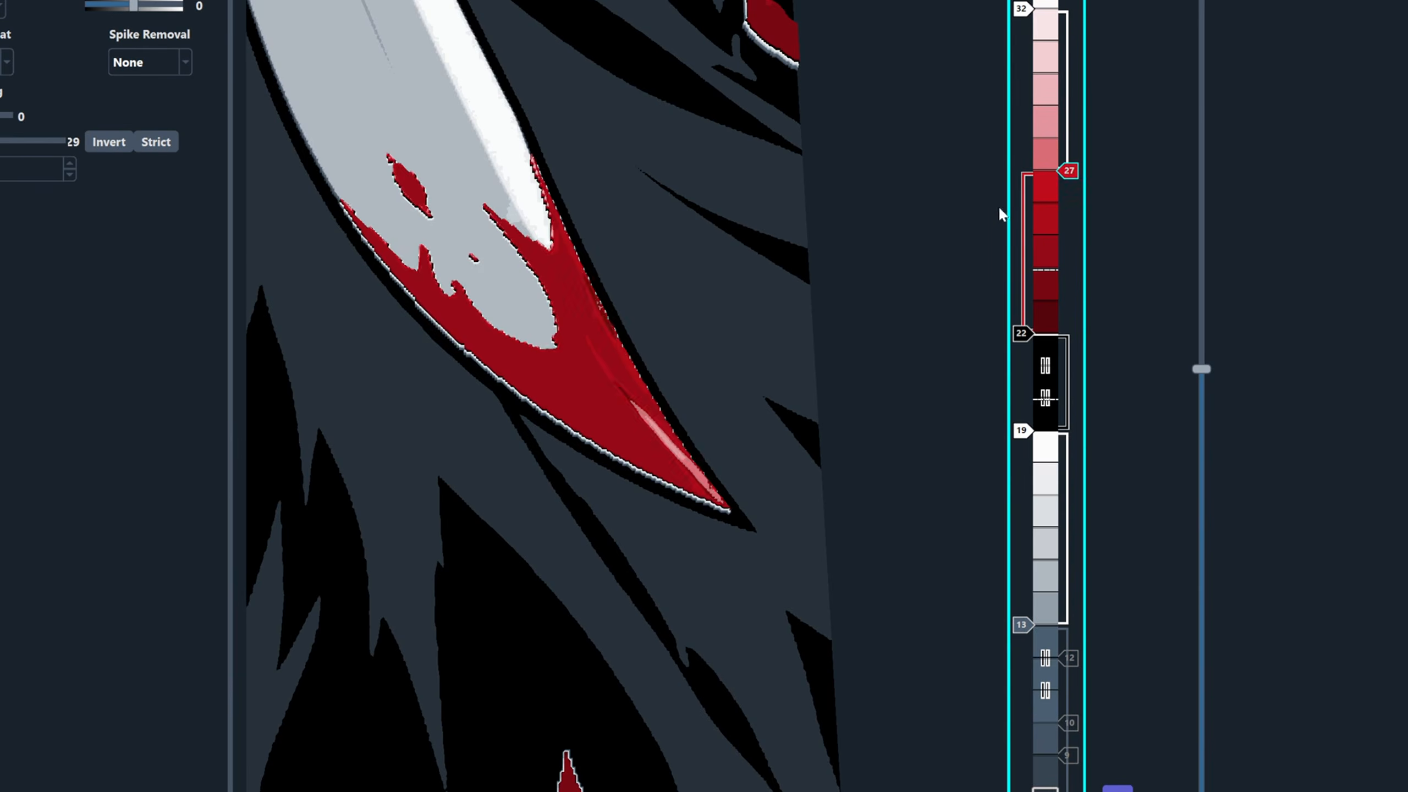
{"action": "scroll", "coordinate": [820, 420], "scroll_direction": "down", "scroll_amount": 1}
{"action": "mouse_move", "coordinate": [1070, 186]}
{"action": "left_mouse_down"}
{"action": "mouse_move", "coordinate": [1070, 251]}
{"action": "mouse_move", "coordinate": [1070, 218]}
{"action": "left_mouse_up"}
{"action": "scroll", "coordinate": [666, 355], "scroll_direction": "down", "scroll_amount": 3}
{"action": "scroll", "coordinate": [693, 337], "scroll_direction": "down", "scroll_amount": 3}
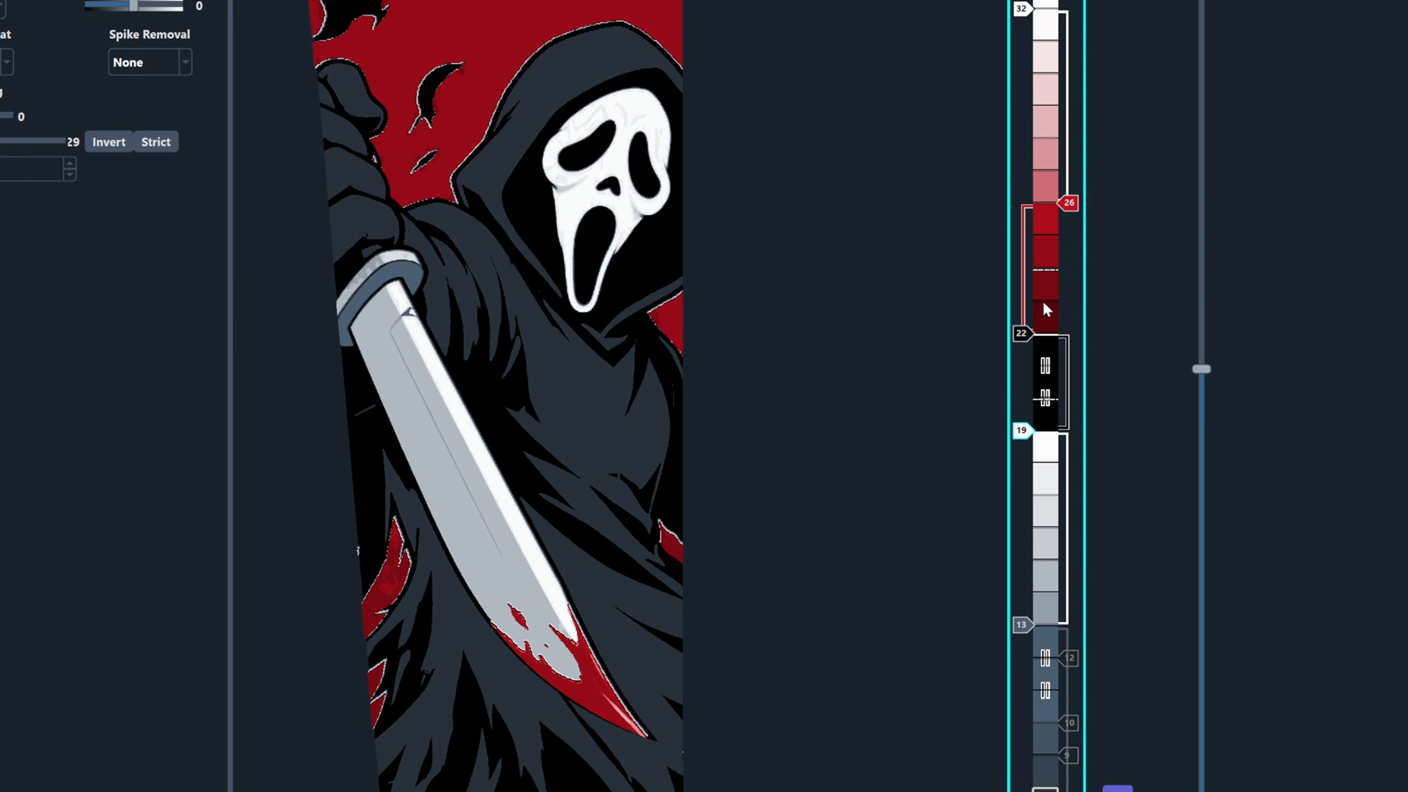
Step: Lower the red slider to layer 25 and inspect the highlight on the bloody knife tip
{"action": "scroll", "coordinate": [1064, 202], "scroll_direction": "down", "scroll_amount": 1}
{"action": "scroll", "coordinate": [1064, 202], "scroll_direction": "up", "scroll_amount": 1}
{"action": "scroll", "coordinate": [1064, 201], "scroll_direction": "down", "scroll_amount": 1}
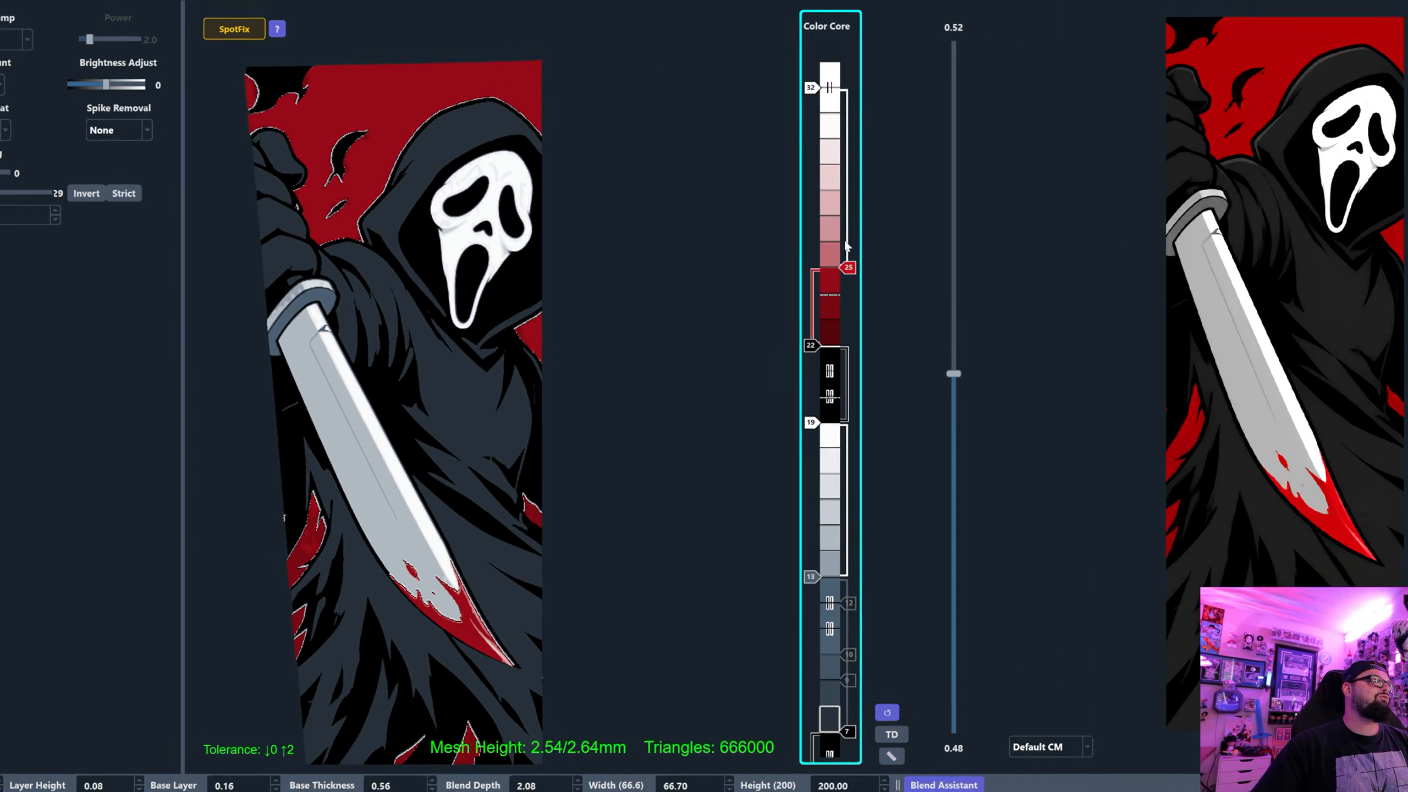
{"action": "scroll", "coordinate": [503, 494], "scroll_direction": "up", "scroll_amount": 5}
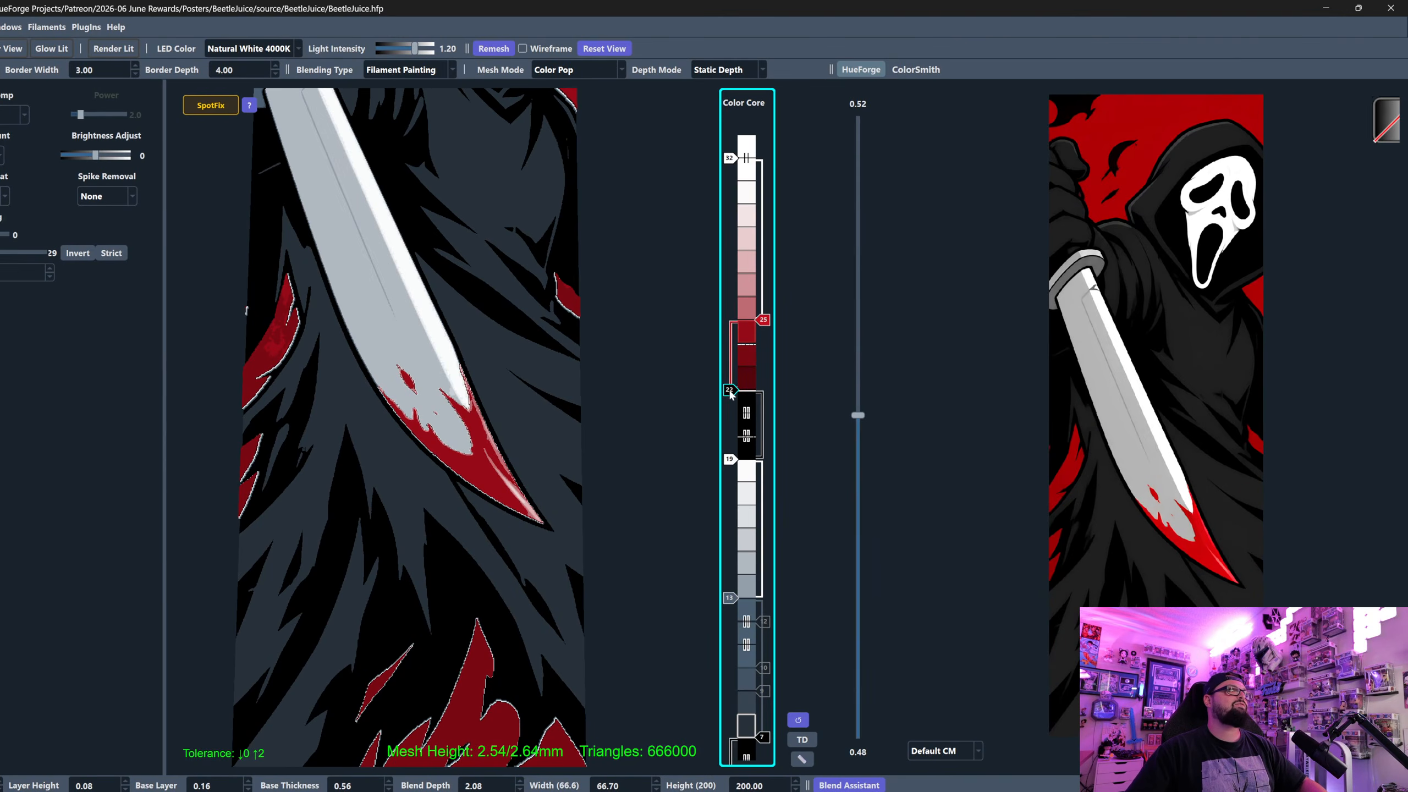
{"action": "scroll", "coordinate": [536, 480], "scroll_direction": "down", "scroll_amount": 5}
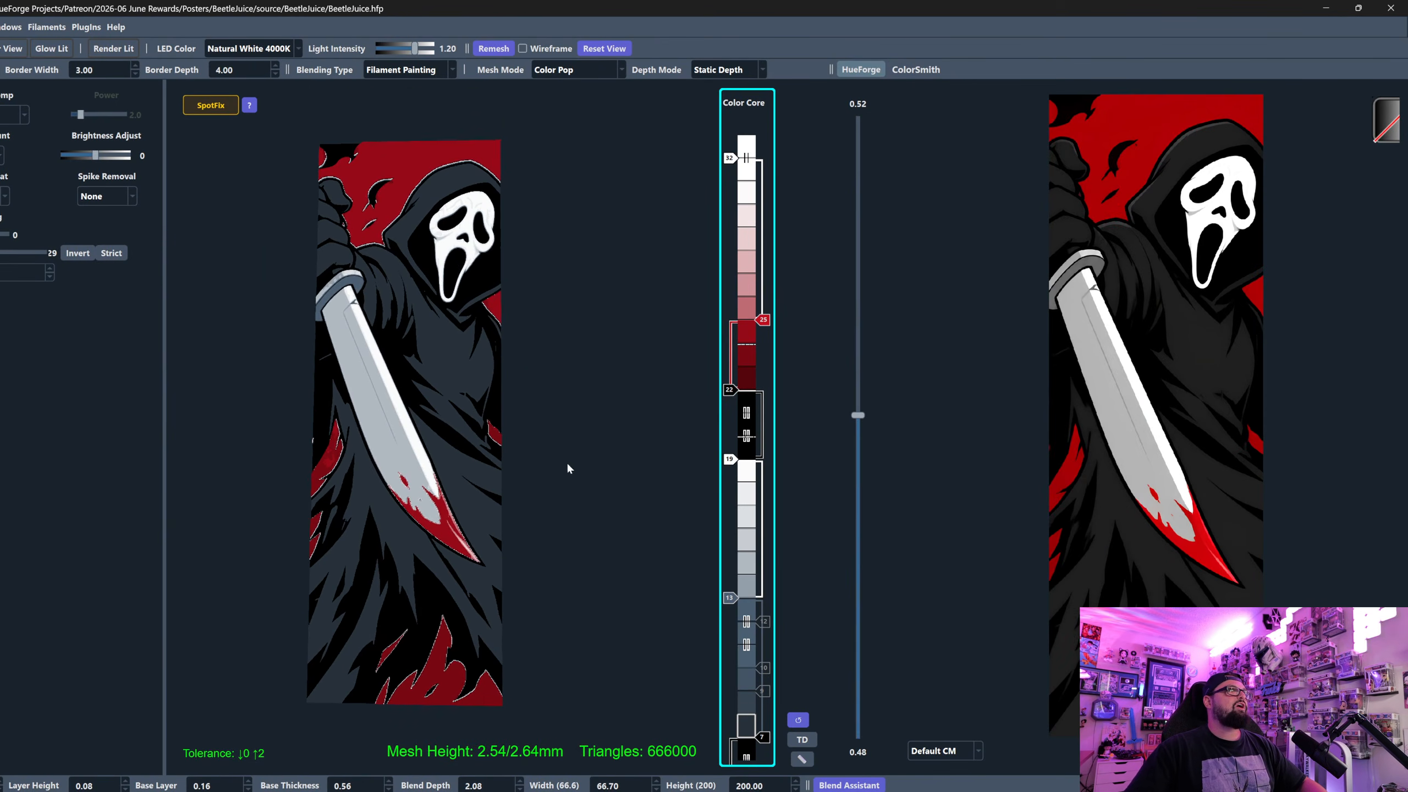
Step: Toggle the white filament at layer 32 off and on to compare the highlights, and set the red slider to layer 26
{"action": "left_click", "coordinate": [728, 161]}
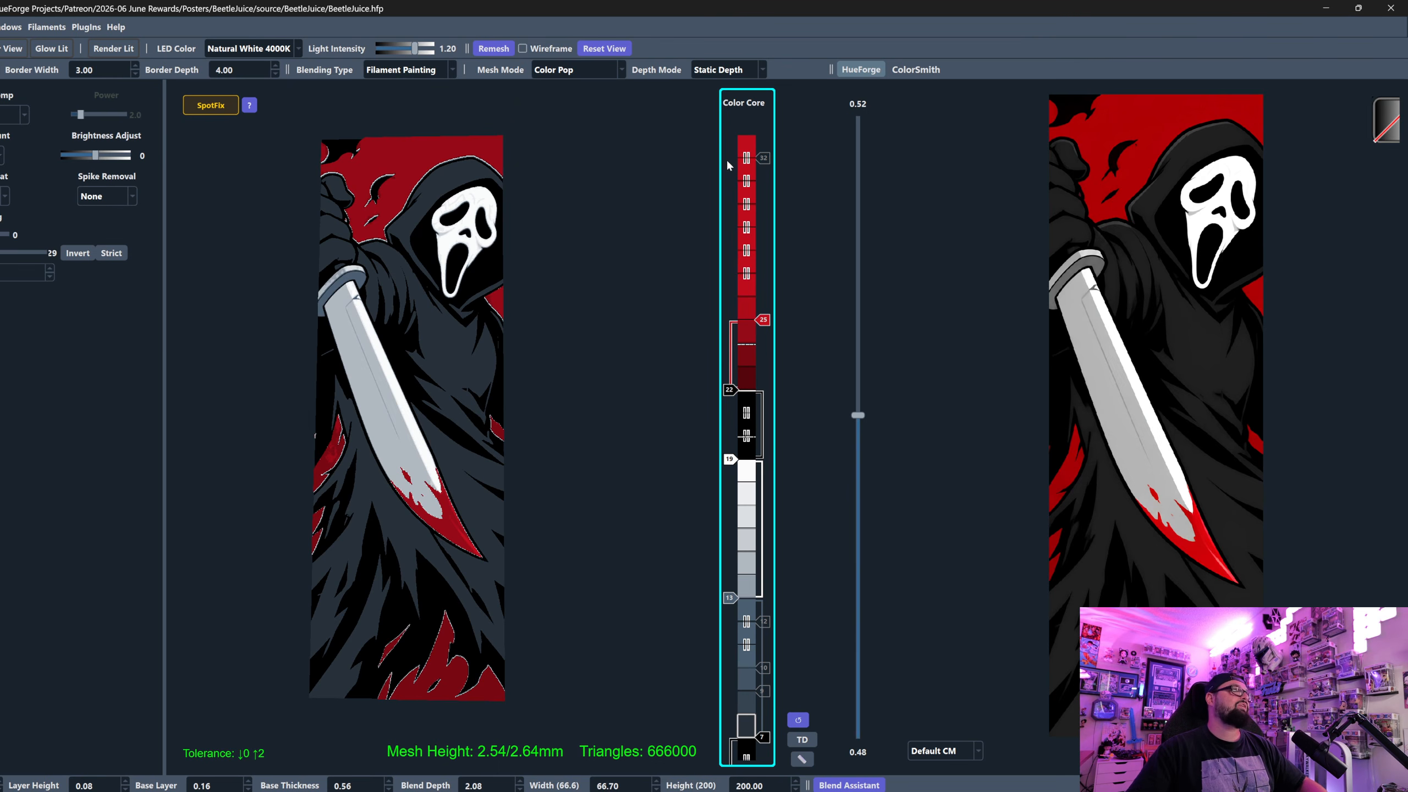
{"action": "left_click", "coordinate": [727, 160]}
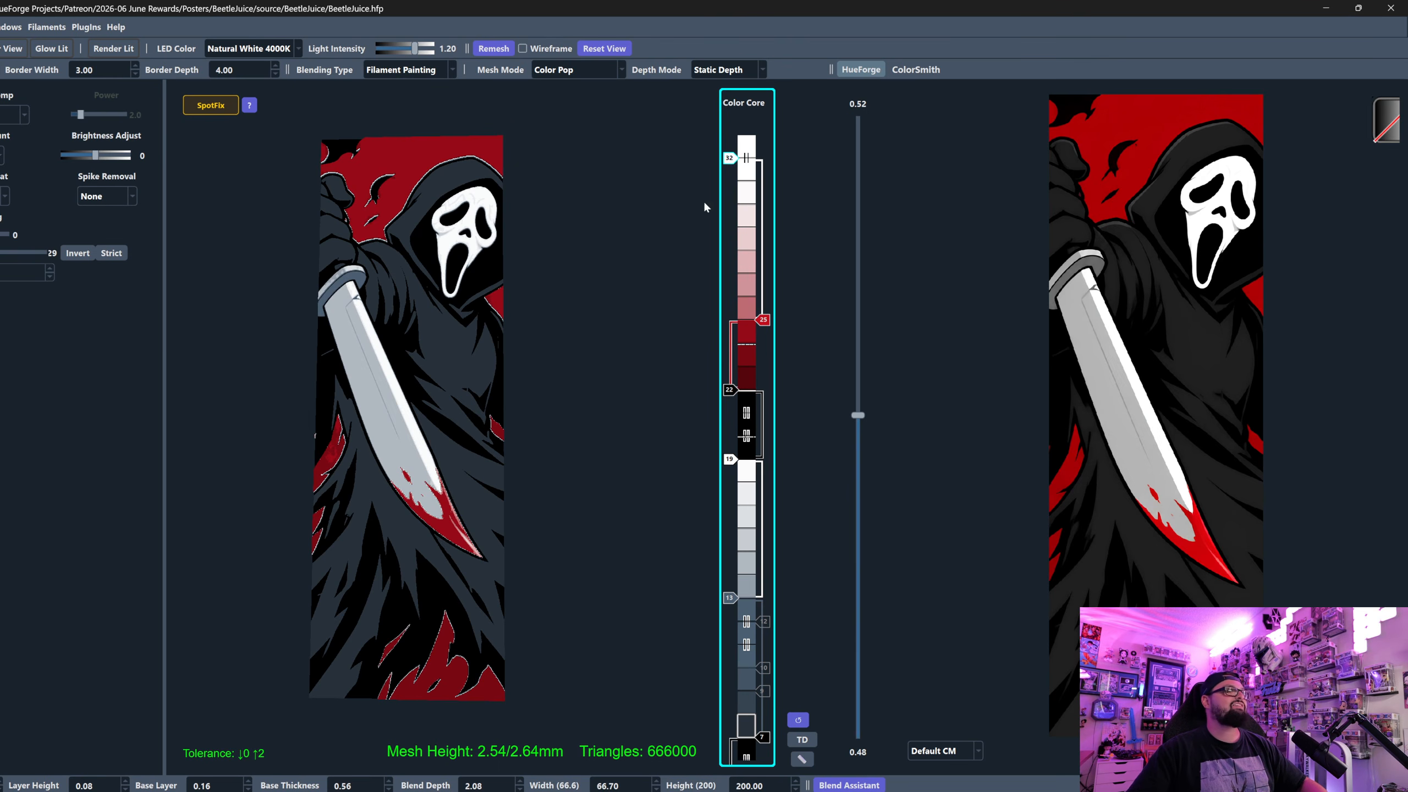
{"action": "scroll", "coordinate": [759, 318], "scroll_direction": "up", "scroll_amount": 2}
{"action": "scroll", "coordinate": [759, 318], "scroll_direction": "down", "scroll_amount": 1}
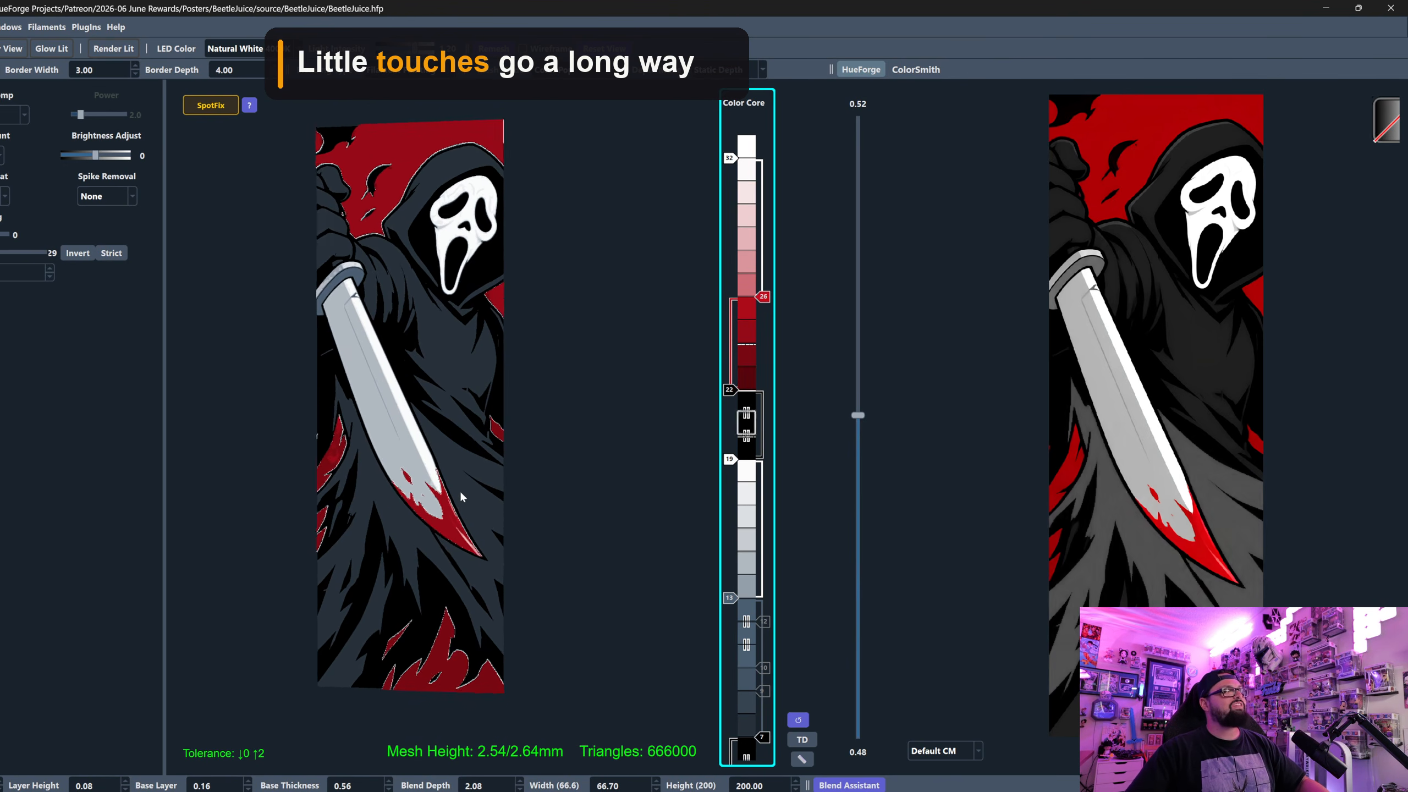
{"action": "scroll", "coordinate": [459, 490], "scroll_direction": "down", "scroll_amount": 3}
{"action": "left_click_drag", "start_coordinate": [502, 488], "coordinate": [529, 519]}
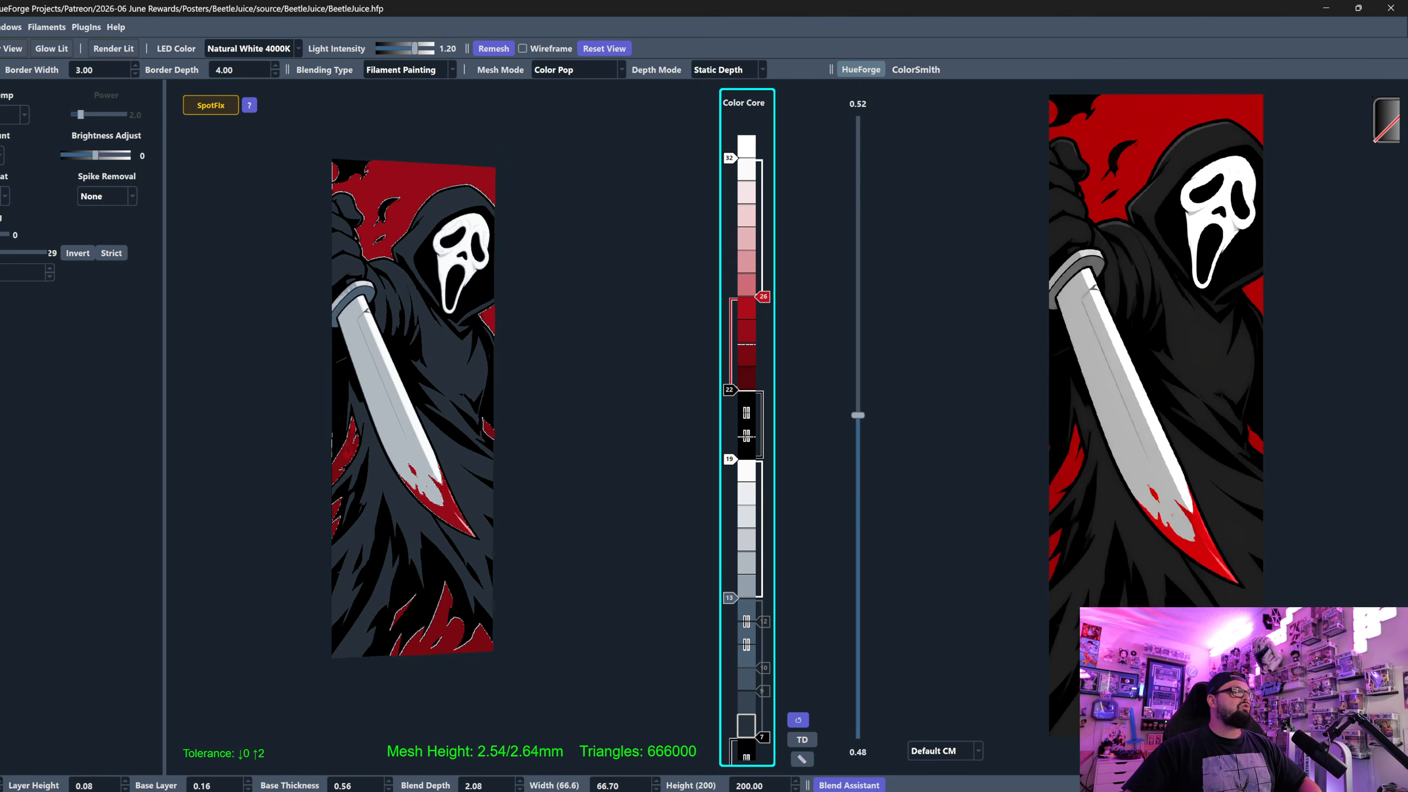
{"action": "key", "text": "ctrl+d"}
{"action": "left_click", "coordinate": [901, 11]}
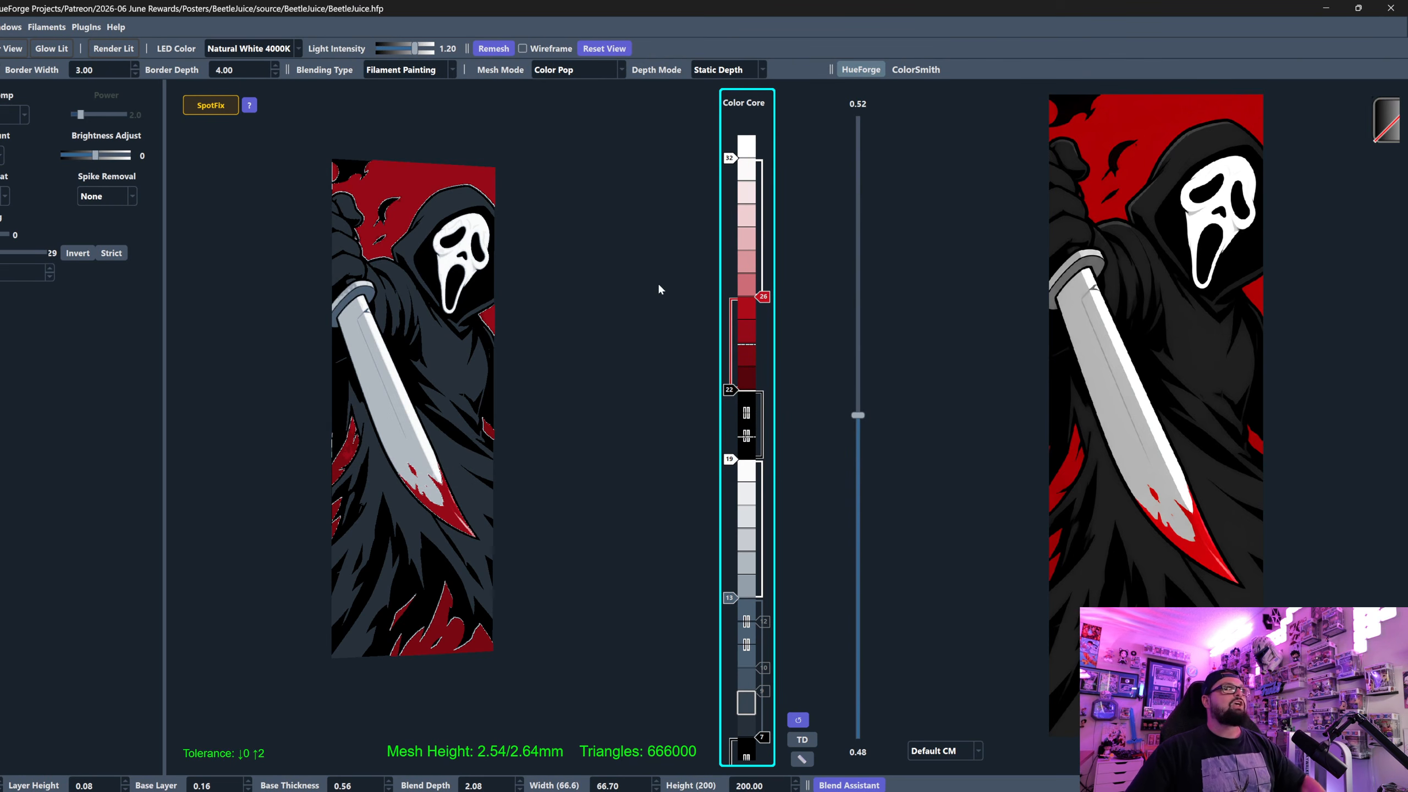
Step: Preview the painting with the layer 22 black and layer 32 white filaments disabled and red at layer 33, and restore the previous filament setup
{"action": "left_click", "coordinate": [729, 390]}
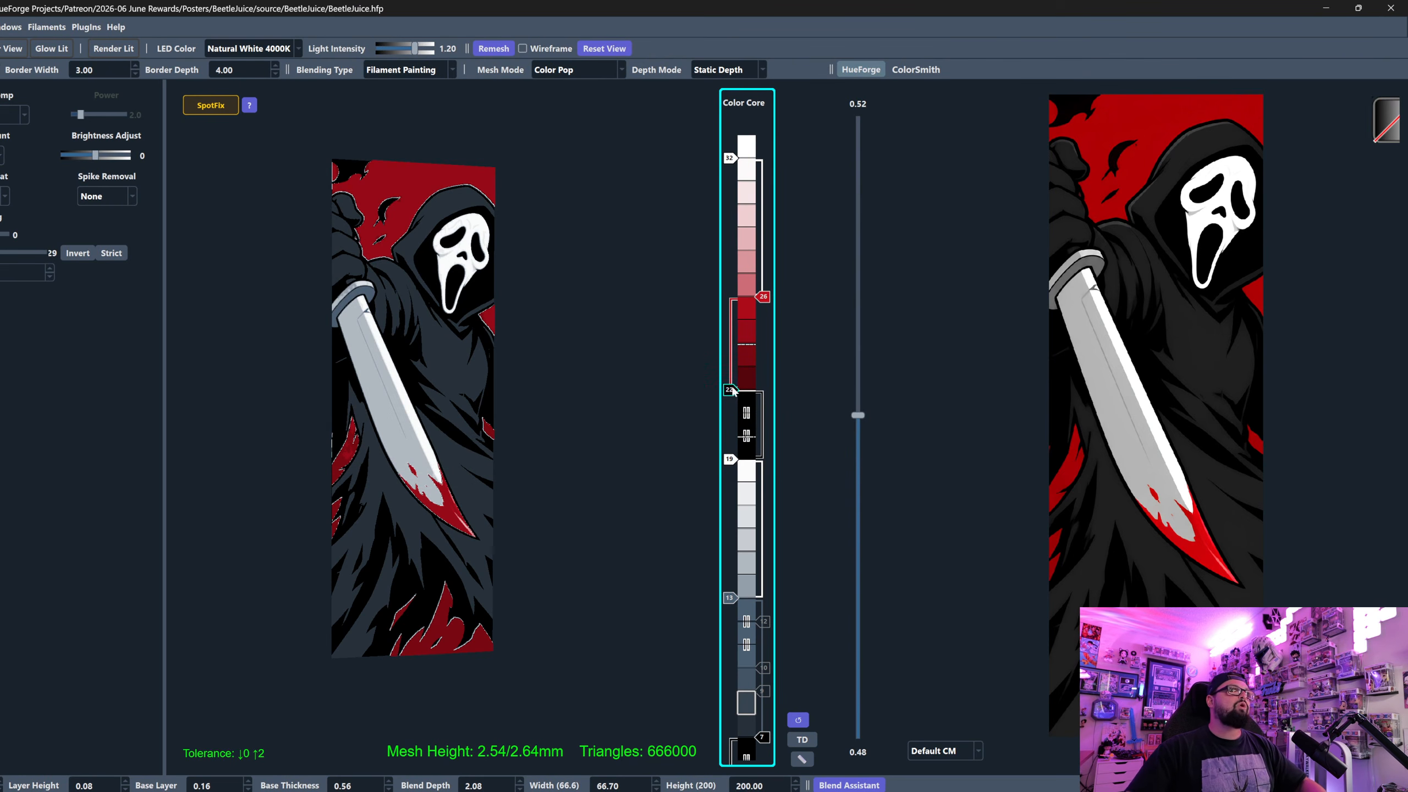
{"action": "left_click", "coordinate": [730, 157]}
{"action": "left_click", "coordinate": [764, 298]}
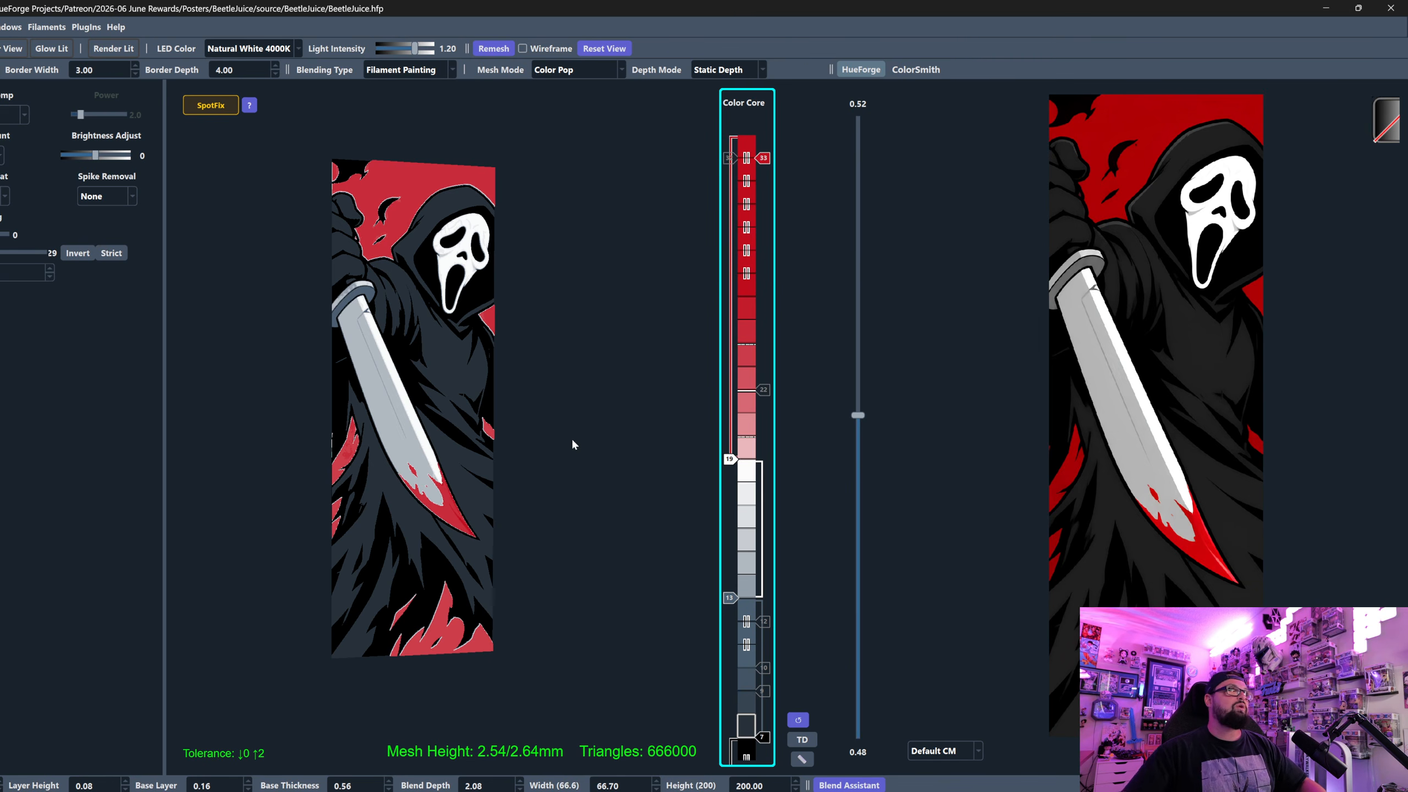
{"action": "left_click", "coordinate": [764, 158]}
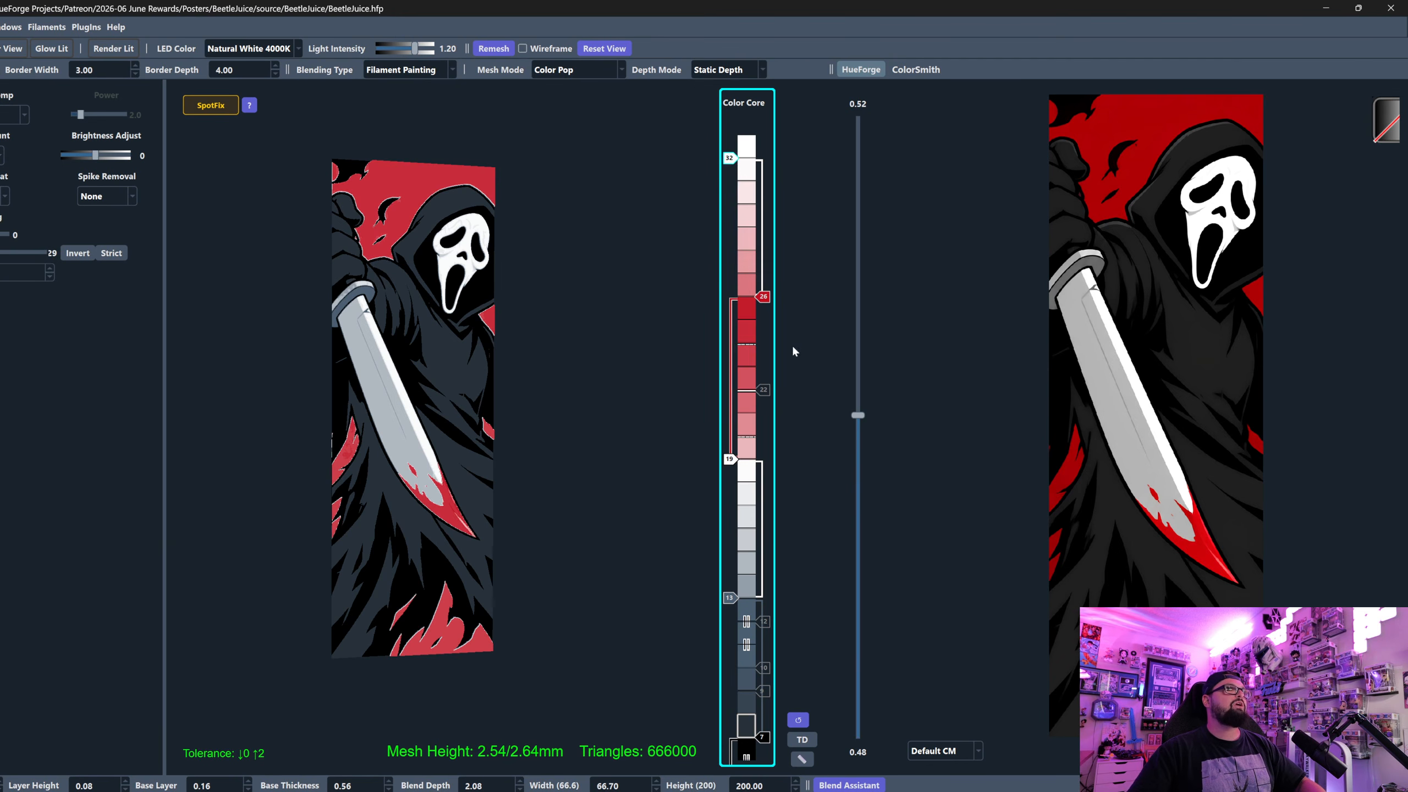
{"action": "left_click", "coordinate": [764, 389]}
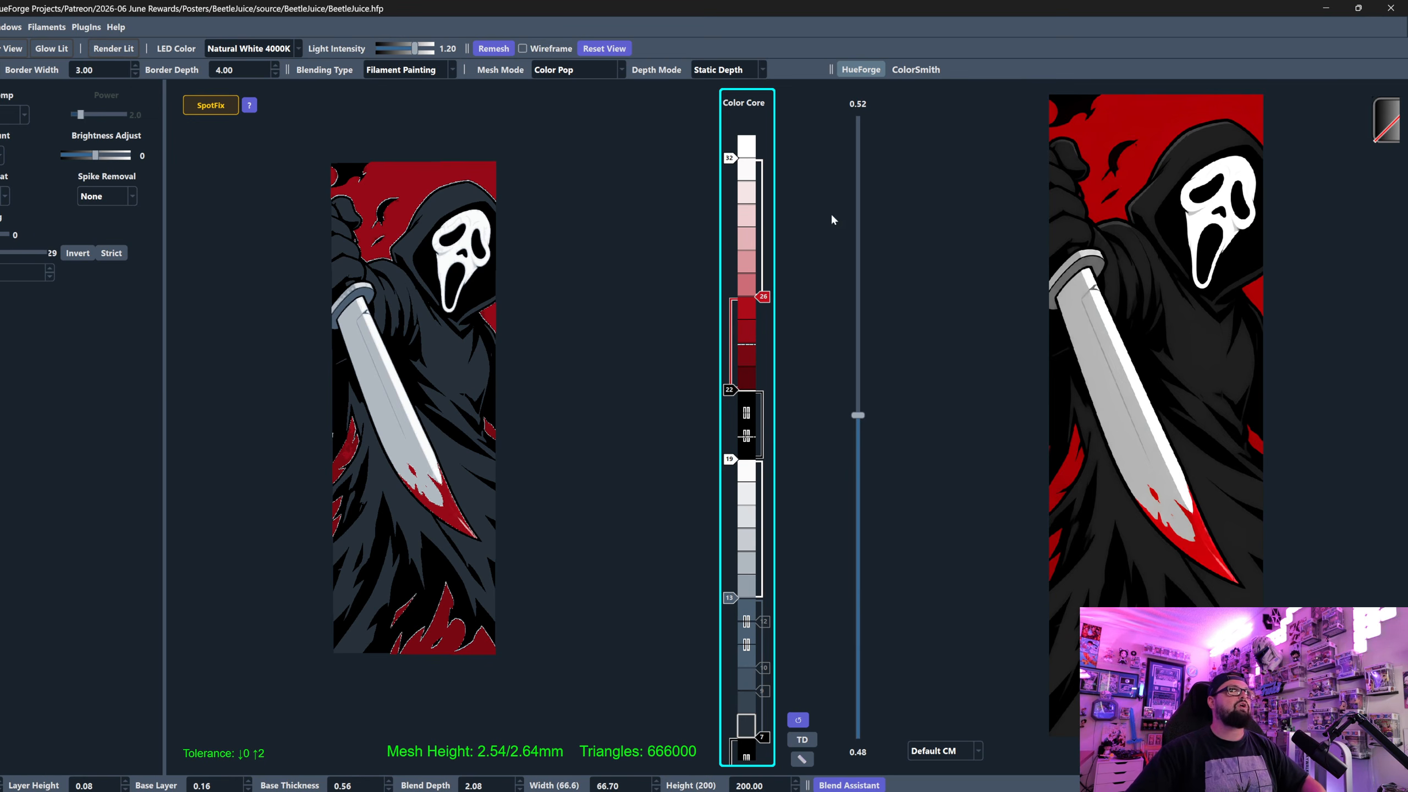
{"action": "scroll", "coordinate": [764, 292], "scroll_direction": "up", "scroll_amount": 1}
{"action": "scroll", "coordinate": [764, 292], "scroll_direction": "down", "scroll_amount": 1}
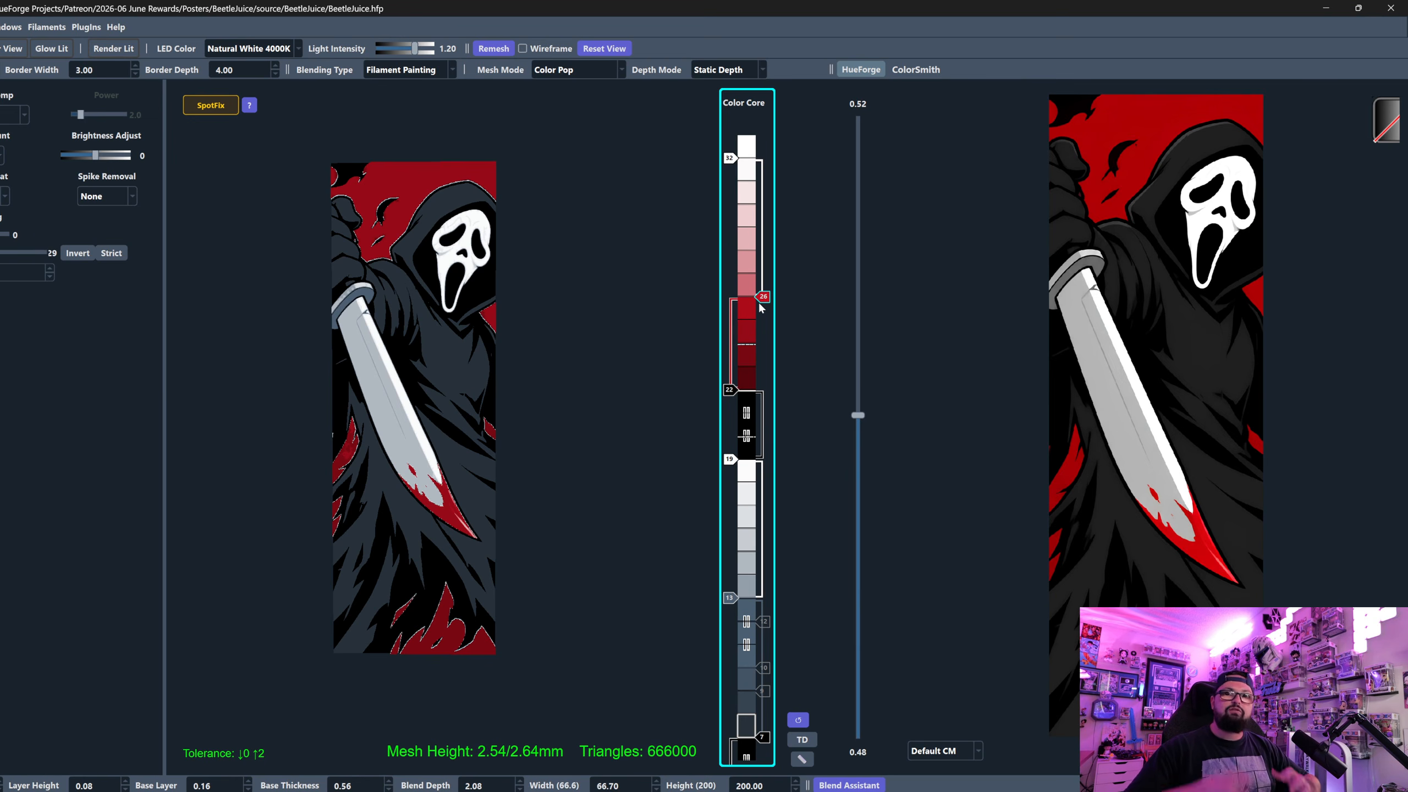